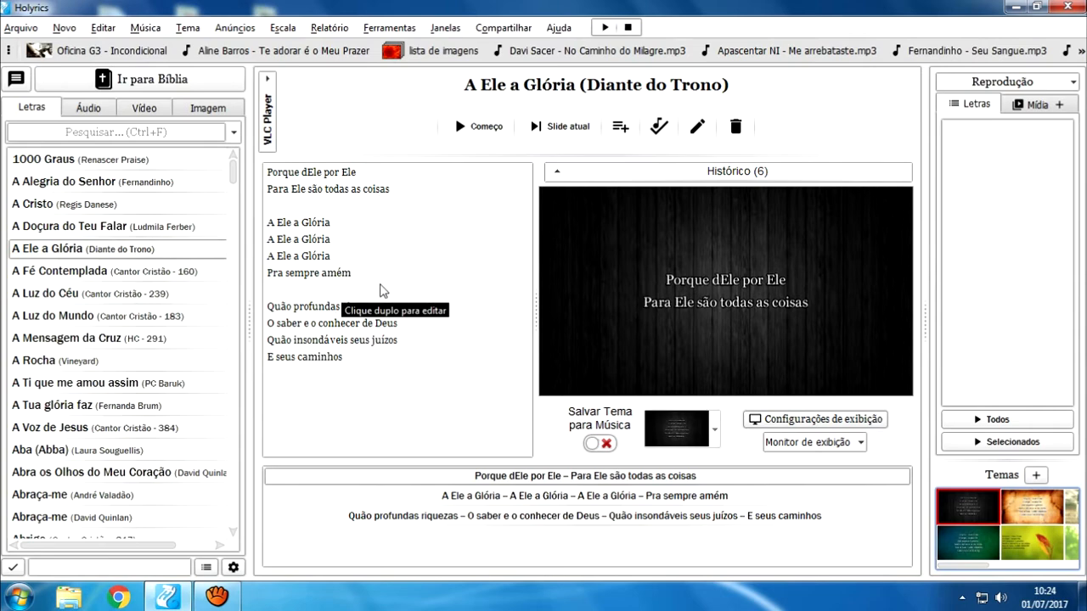
Step: Open the lyrics of "A Ele a Glória" for editing and review the custom formatting help, leaving the default format unchanged
double_click(374, 274)
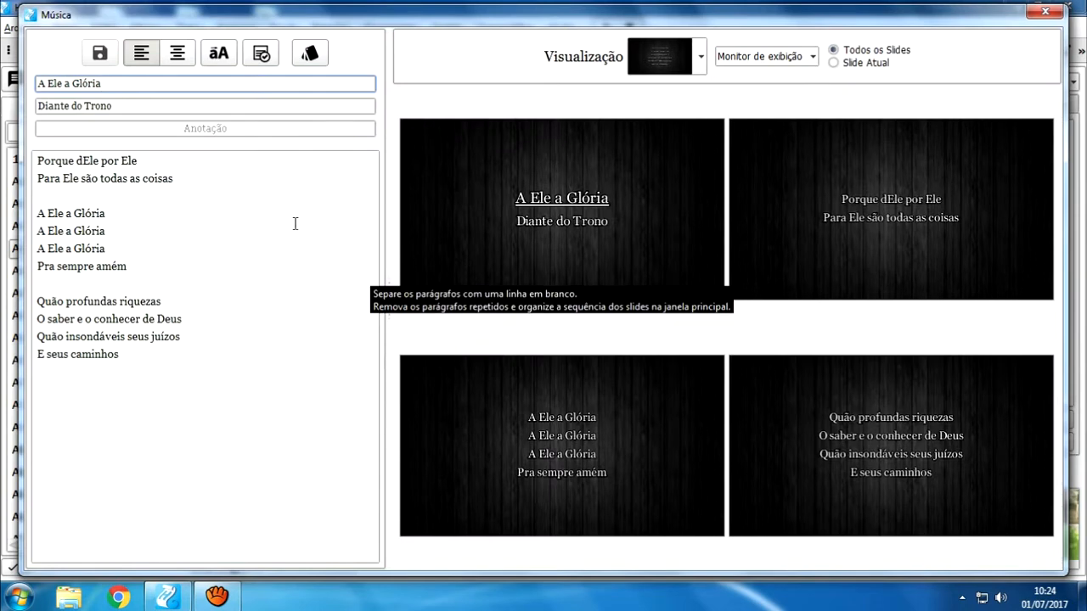
left_click(72, 202)
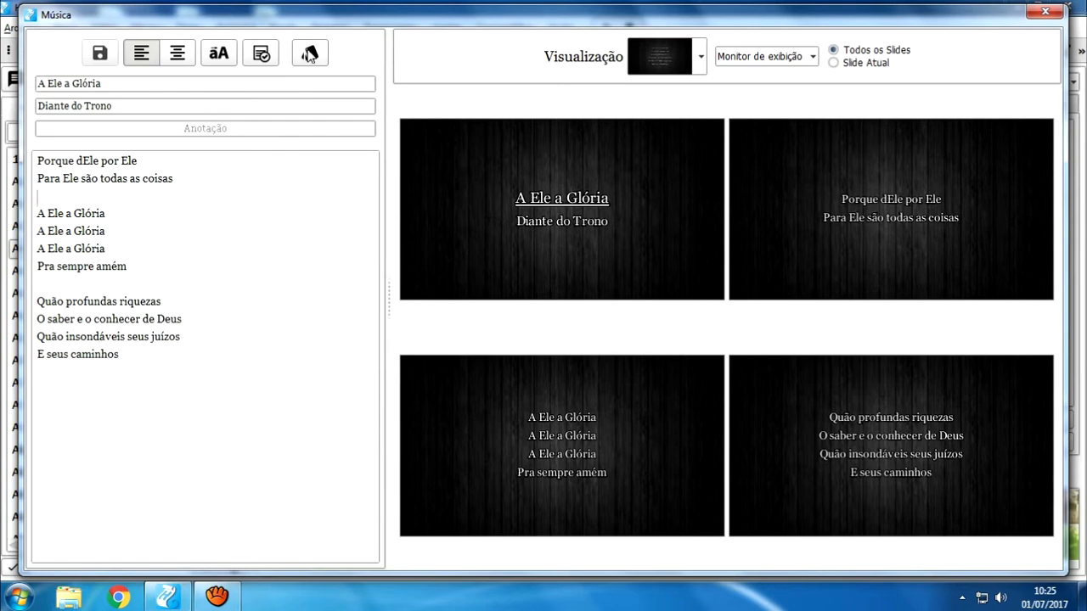
left_click(309, 54)
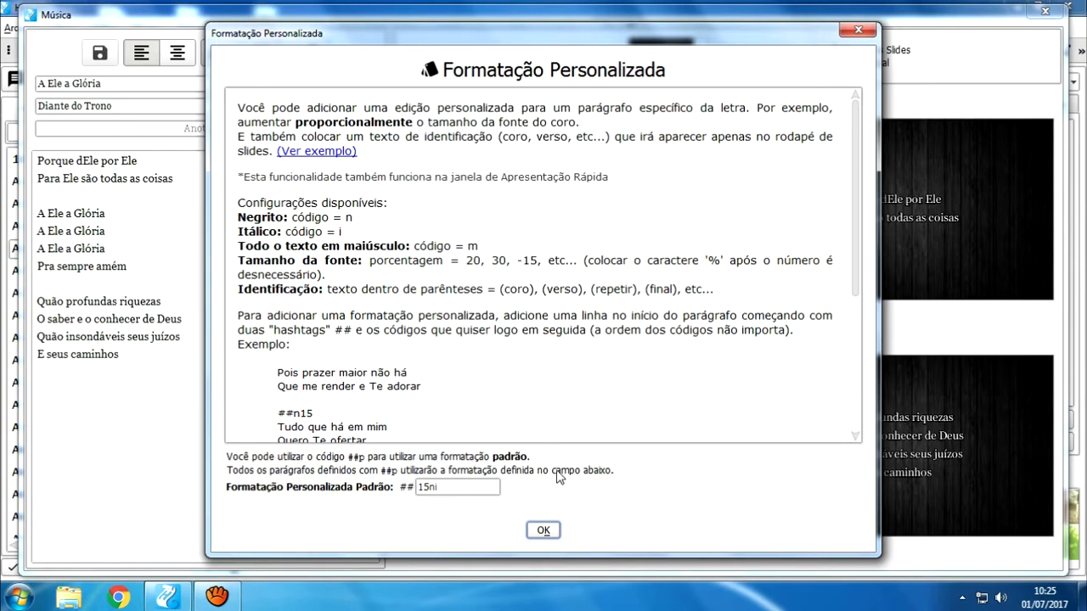
left_click(543, 530)
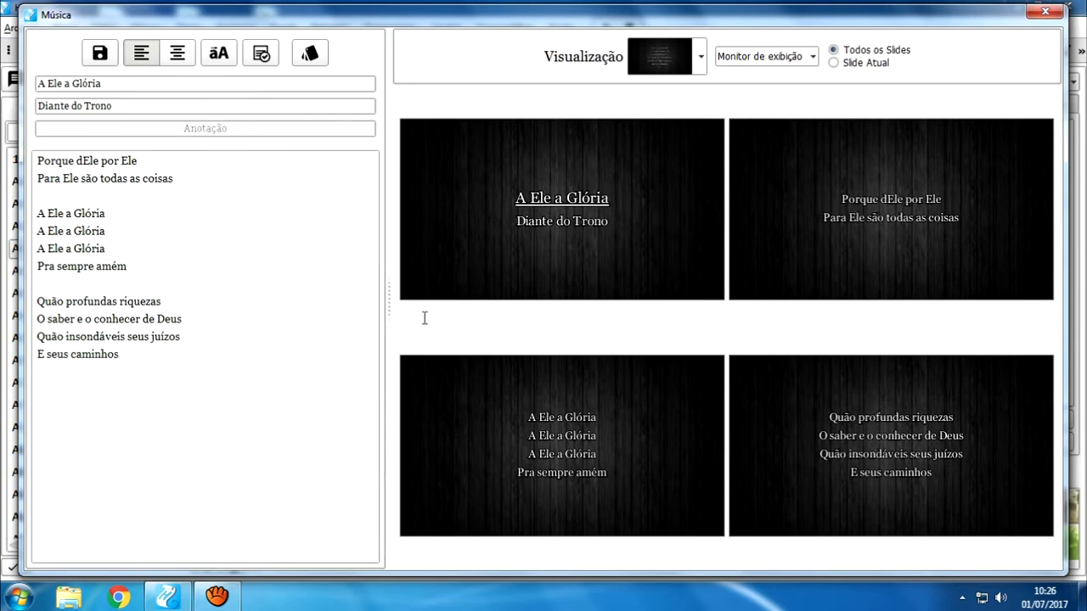
Step: Insert the formatting line ##nim50 above the "A Ele a Glória" paragraph for bold, italic, uppercase and 50% larger text
key("Return")
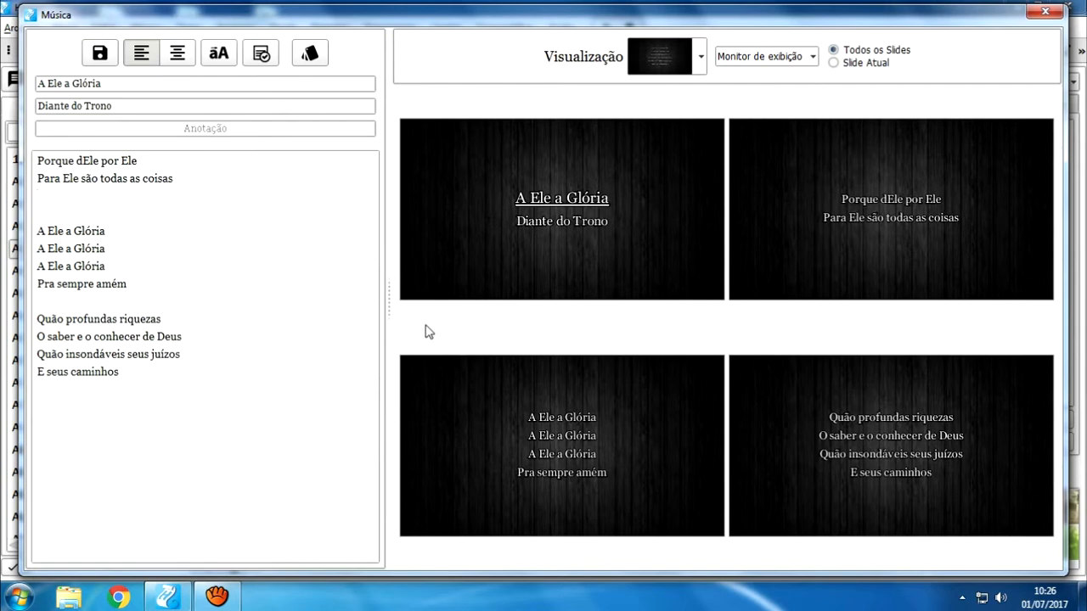
type("##S")
key("BackSpace")
key("BackSpace")
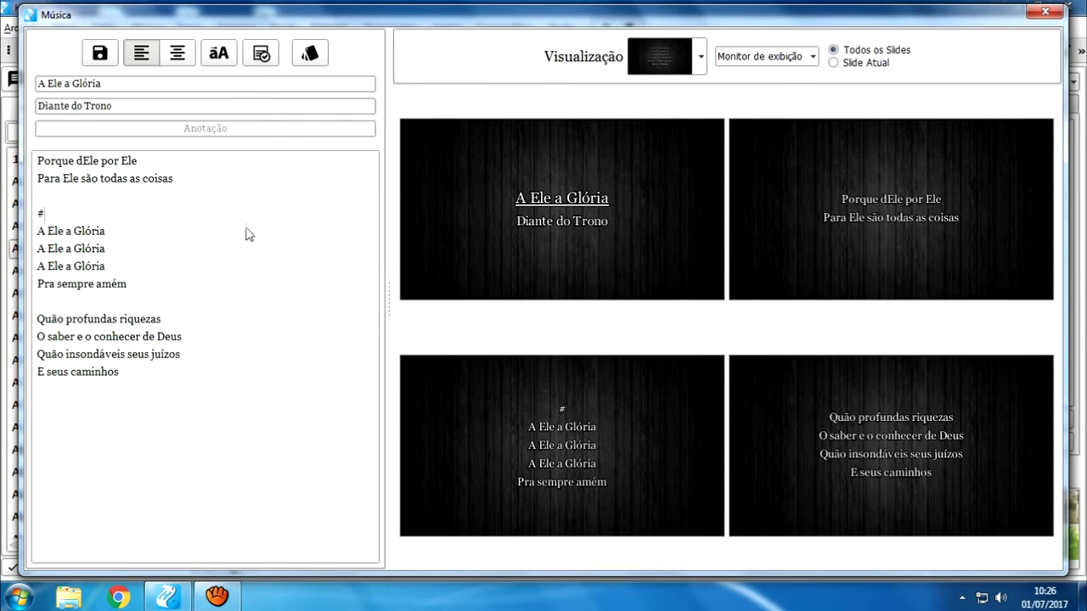
type("#")
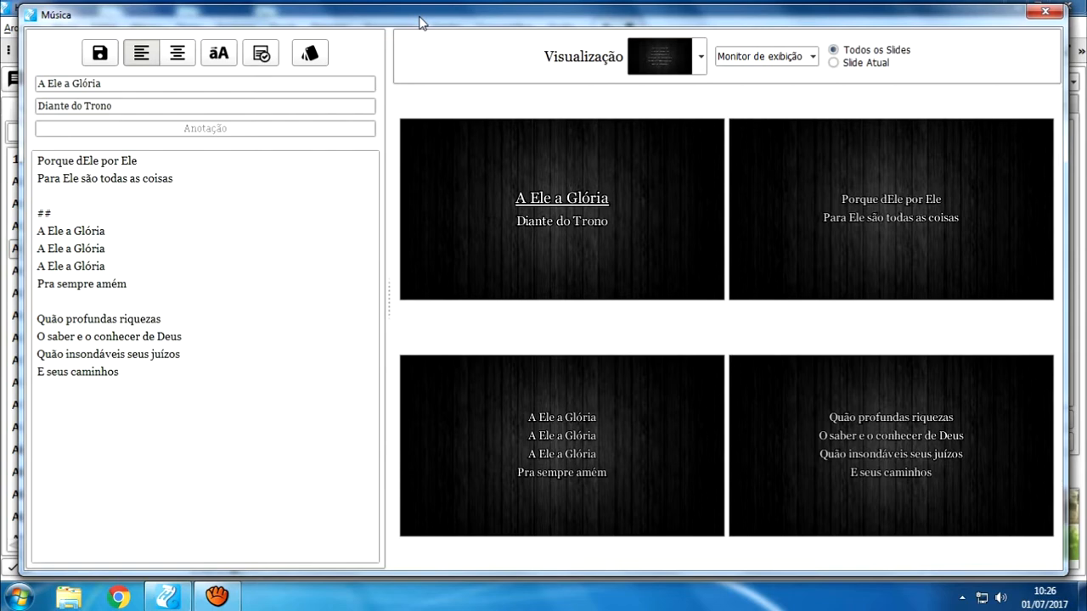
type("nim")
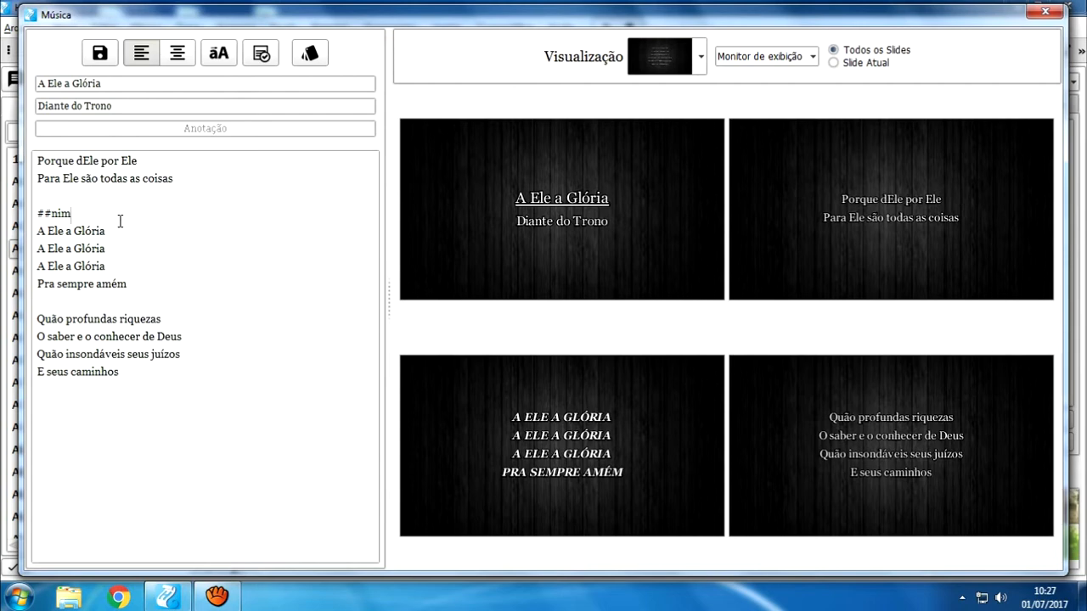
type("50")
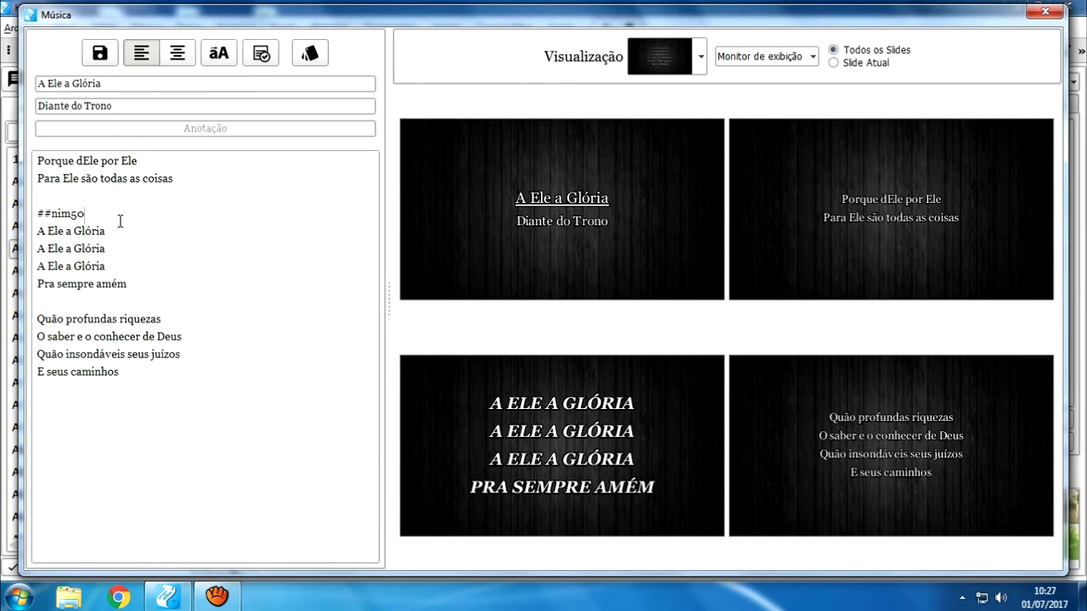
Step: Remove and re-enter the size code 50 on the chorus formatting line, and try size 100 in its place
key("shift+Left")
key("shift+Left")
key("BackSpace")
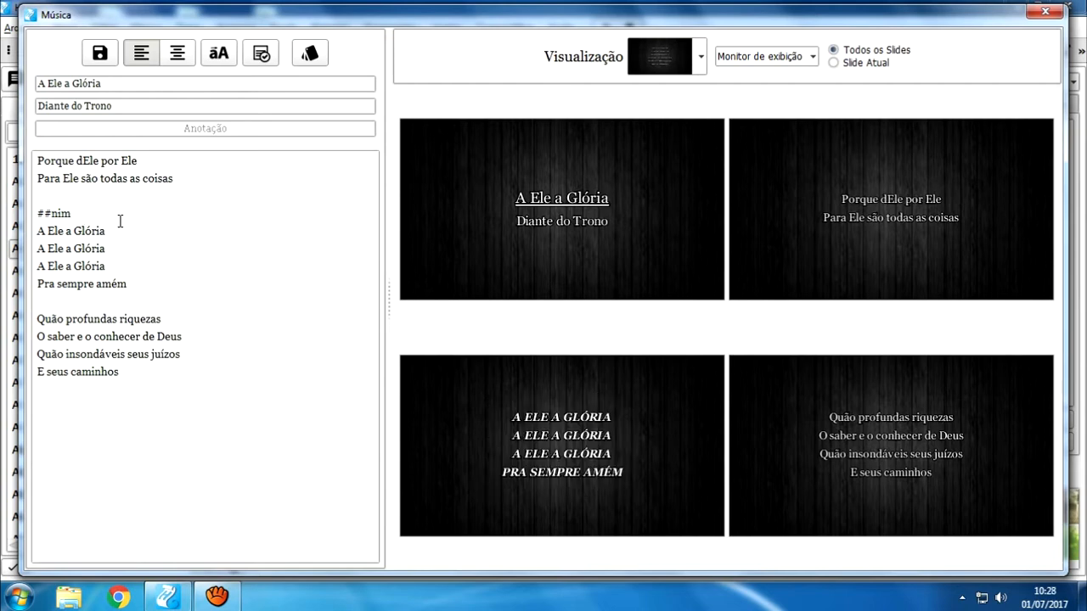
type("50")
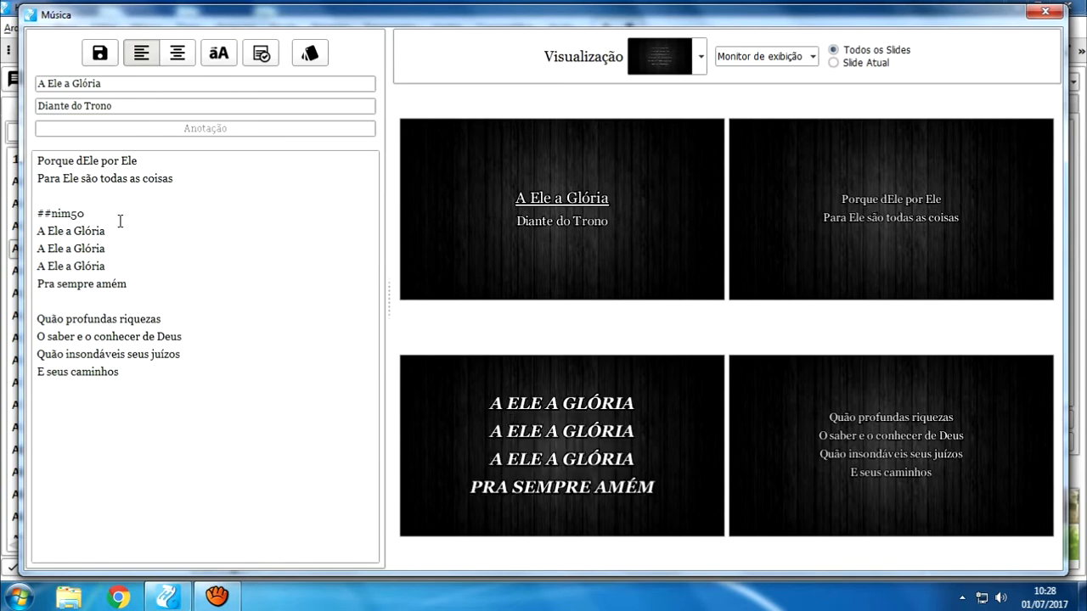
key("shift+Left")
key("shift+Left")
key("BackSpace")
type("100")
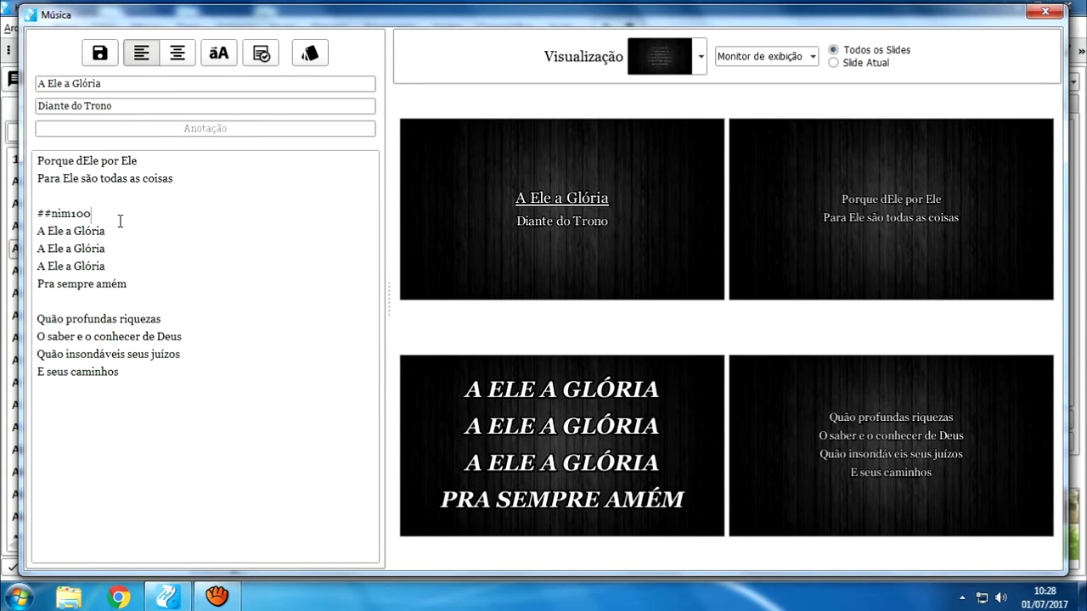
Step: Switch the chorus size code back to 50 and try an exaggerated size of 500
key("shift+Left")
key("shift+Left")
key("shift+Left")
type("50")
key("shift+Left")
key("shift+Left")
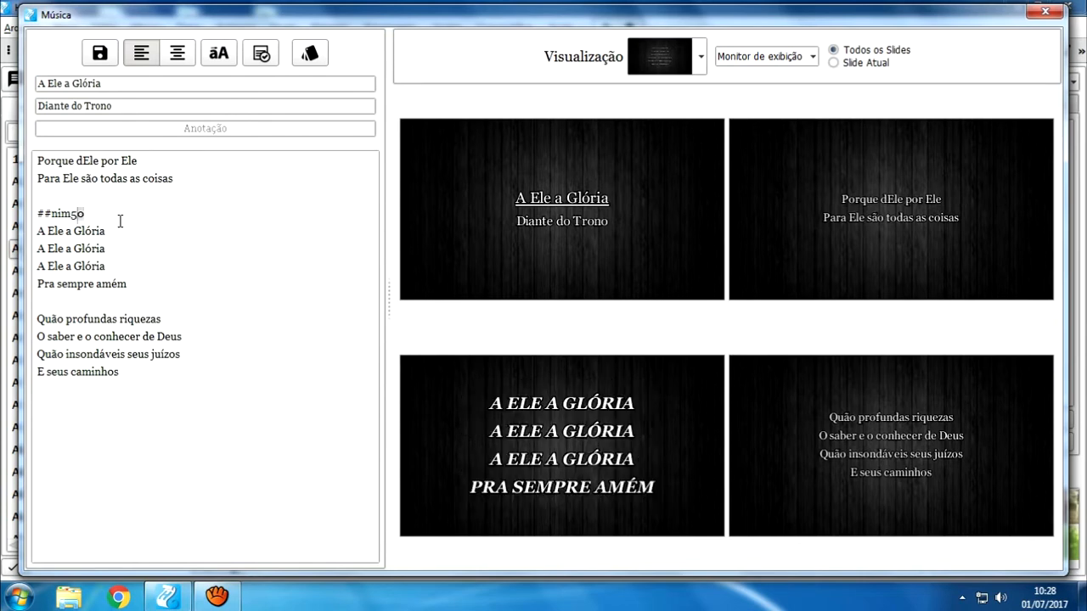
type("500")
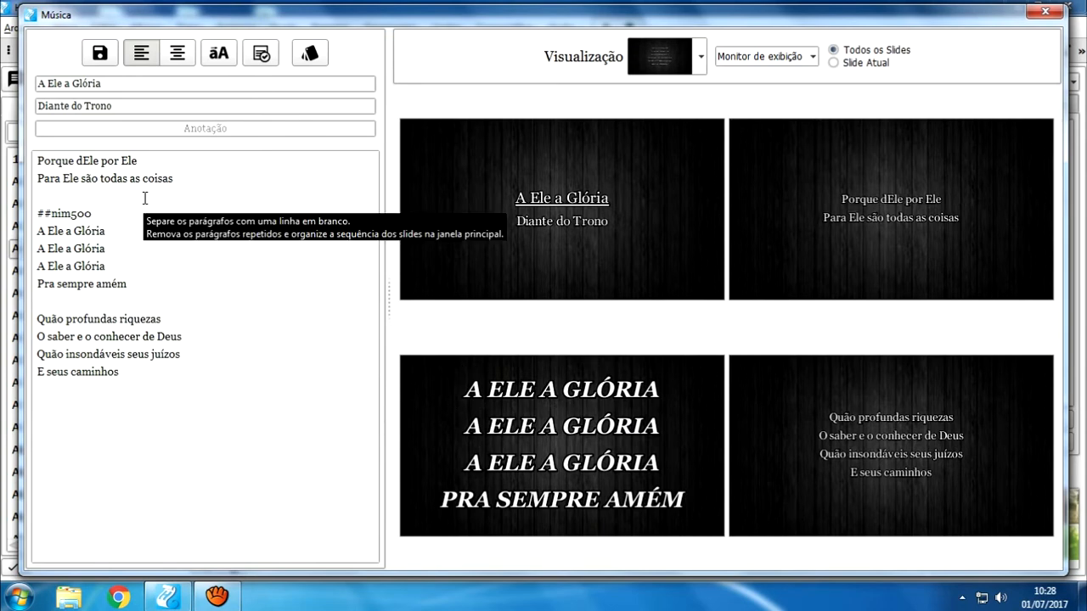
Step: Reduce the chorus size code to 50 and then to 20, giving the line ##nim20
key("shift+Left")
key("shift+Left")
type("0")
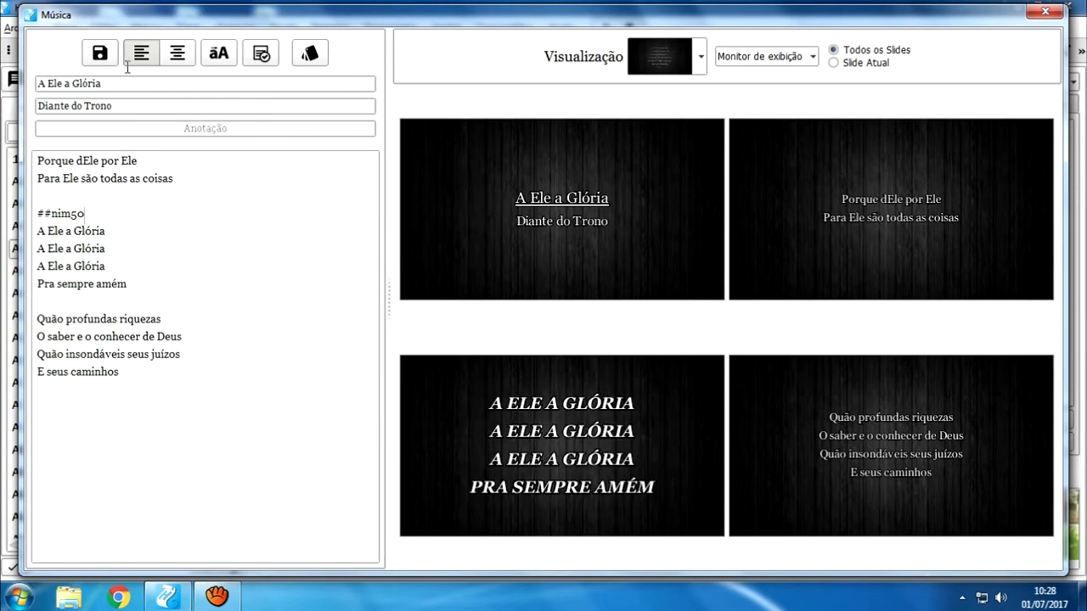
key("shift+Left")
key("shift+Left")
type("20")
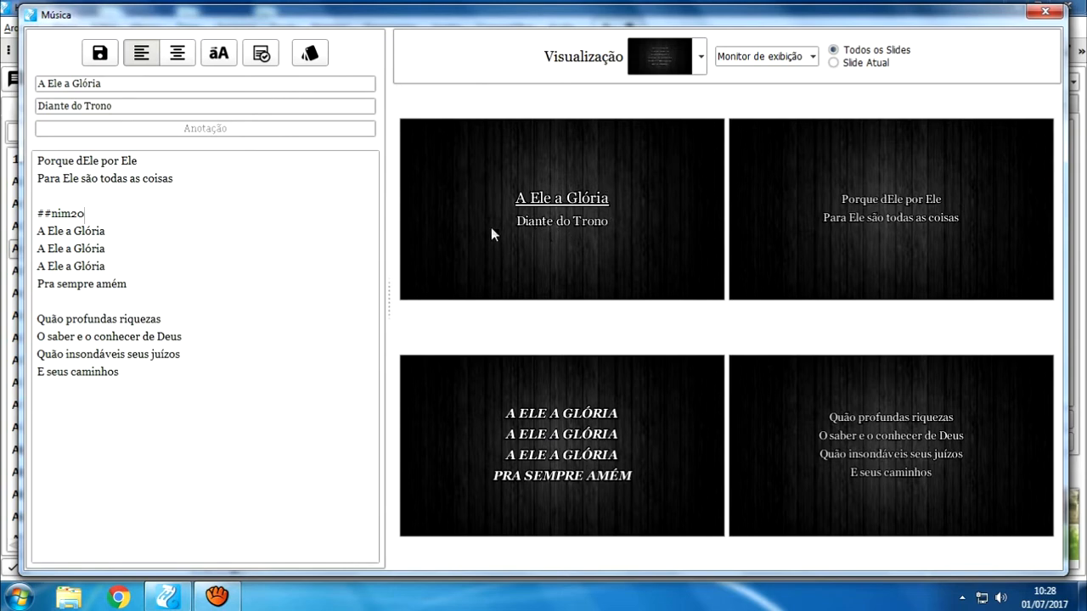
Step: Preview the formatted slides with the plain white theme and with the blue-green theme
left_click(699, 56)
scroll(698, 108, "down", 5)
left_click(677, 252)
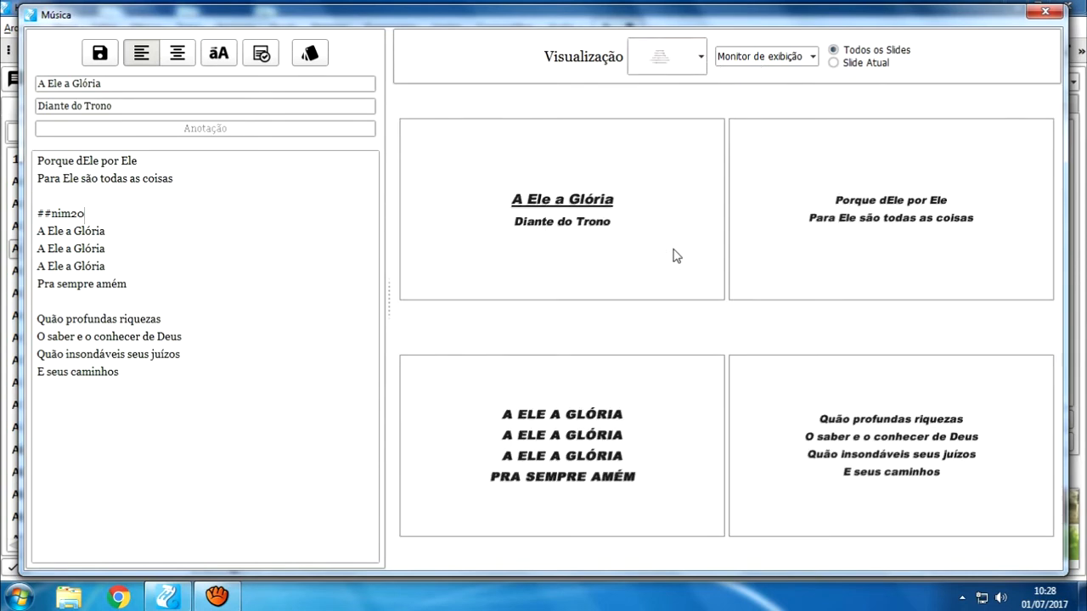
left_click(696, 61)
left_click_drag(699, 243, 702, 95)
left_click(666, 148)
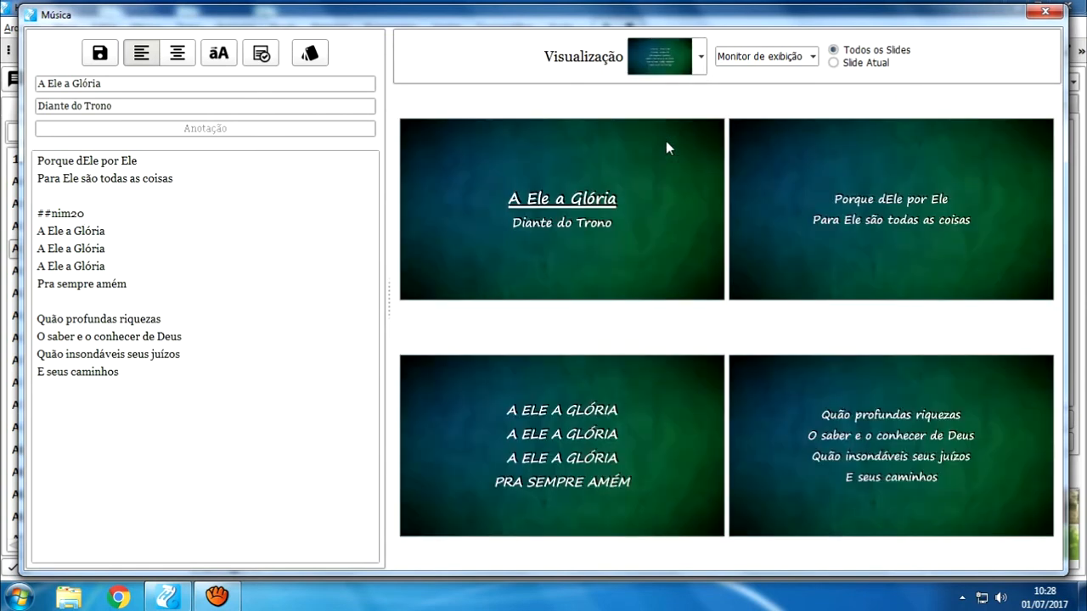
Step: Delete the nim20 codes from the chorus formatting line, keeping only the ## marker
left_click(105, 218)
key("shift+Left")
key("shift+Left")
key("shift+Left")
key("shift+Left")
key("shift+Left")
key("BackSpace")
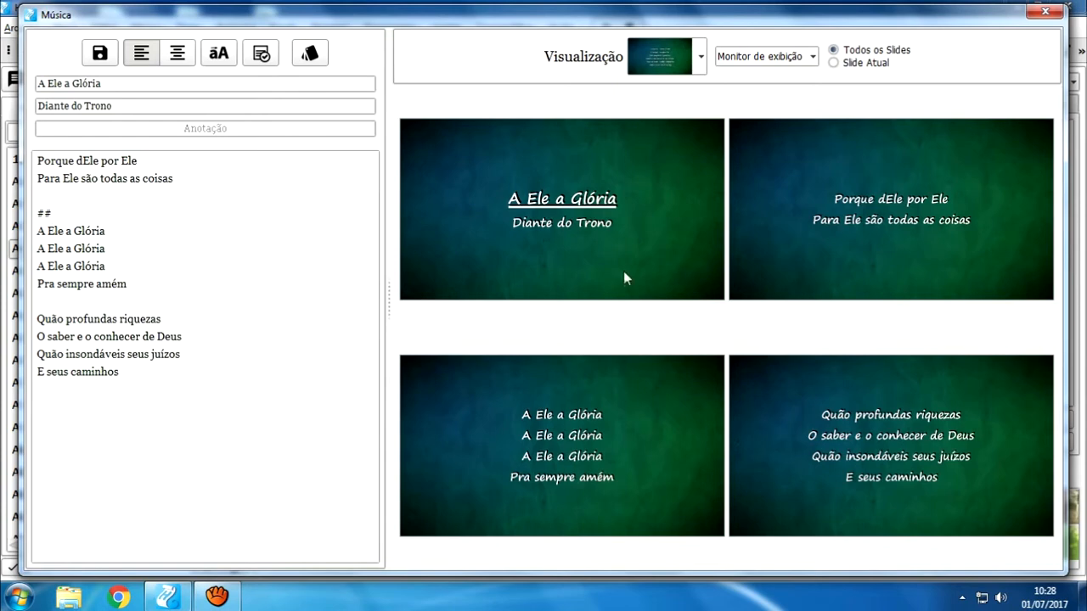
Step: Try the bold code n and the italic code i separately on the chorus formatting line, and clear them
type("n")
key("BackSpace")
type("n")
key("Left")
type("i")
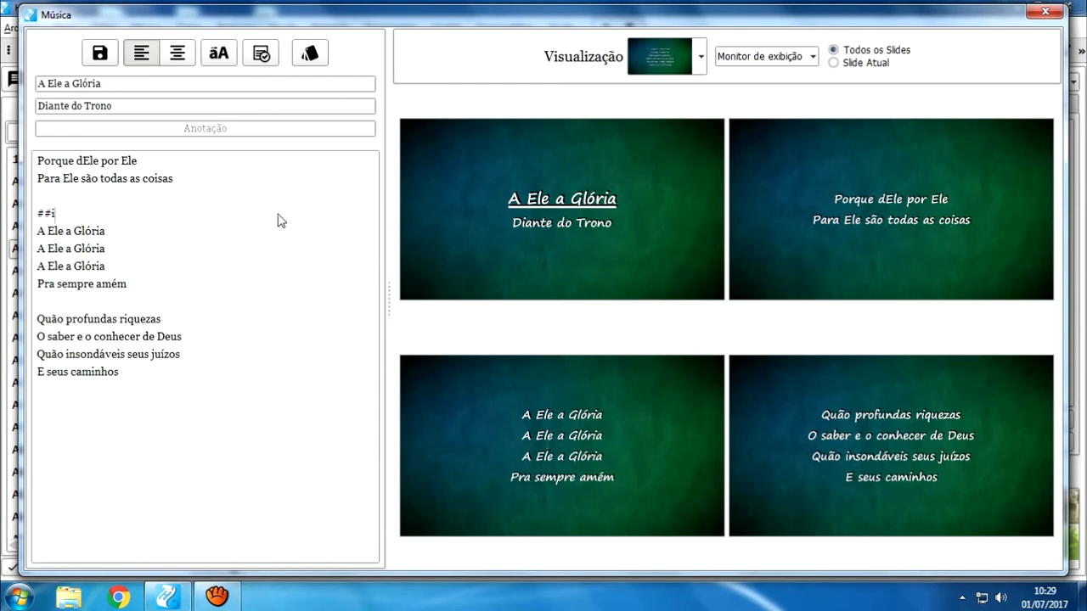
key("BackSpace")
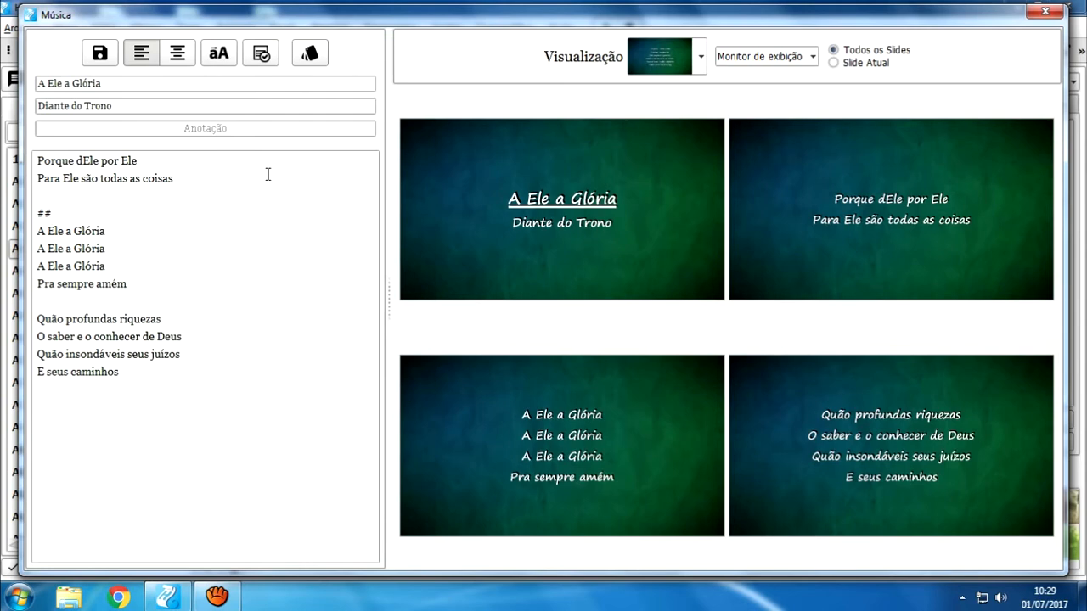
Step: Enter the codes inm with size 20 on the chorus formatting line, and change the size to -20
type("in")
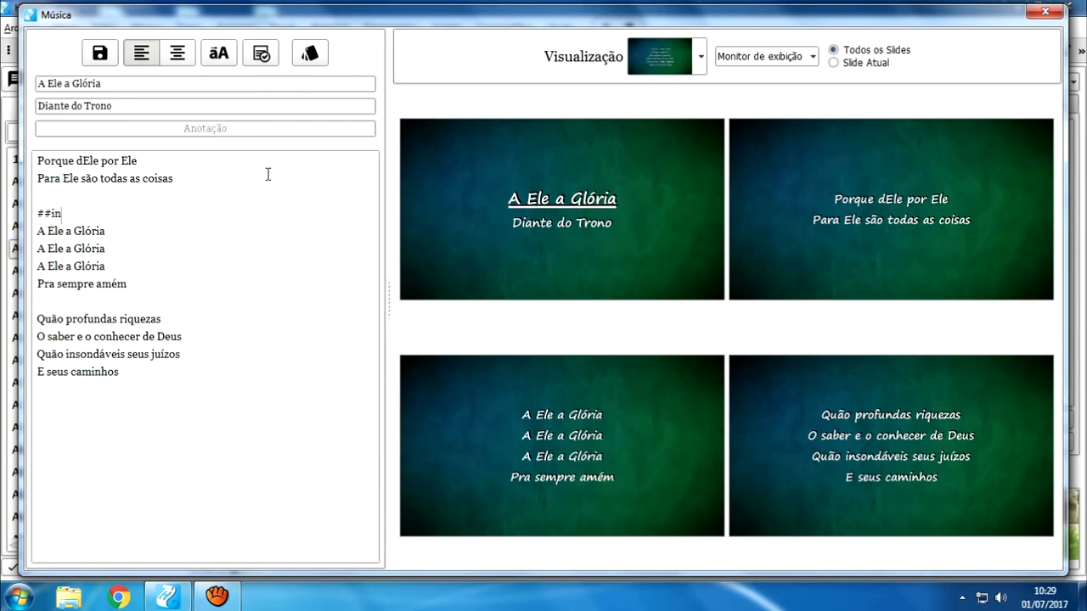
type("m")
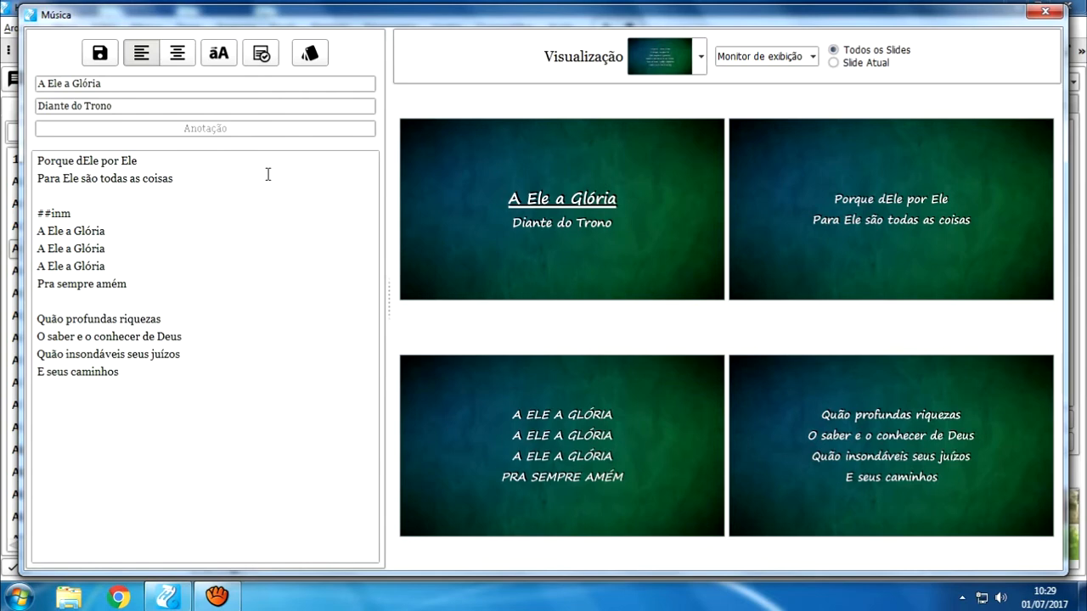
type("20")
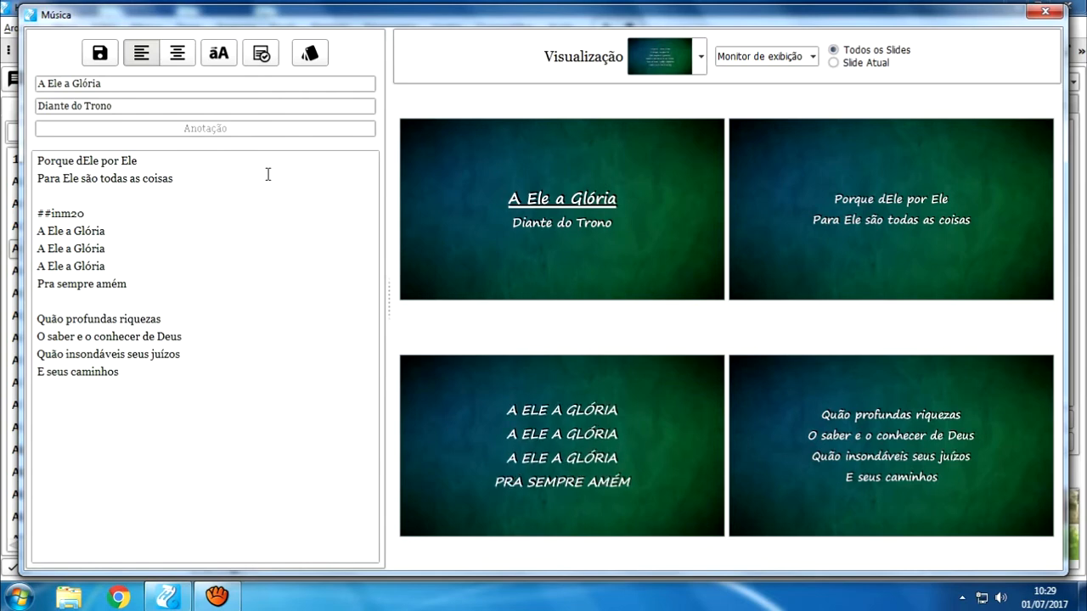
key("BackSpace")
key("BackSpace")
type("-20")
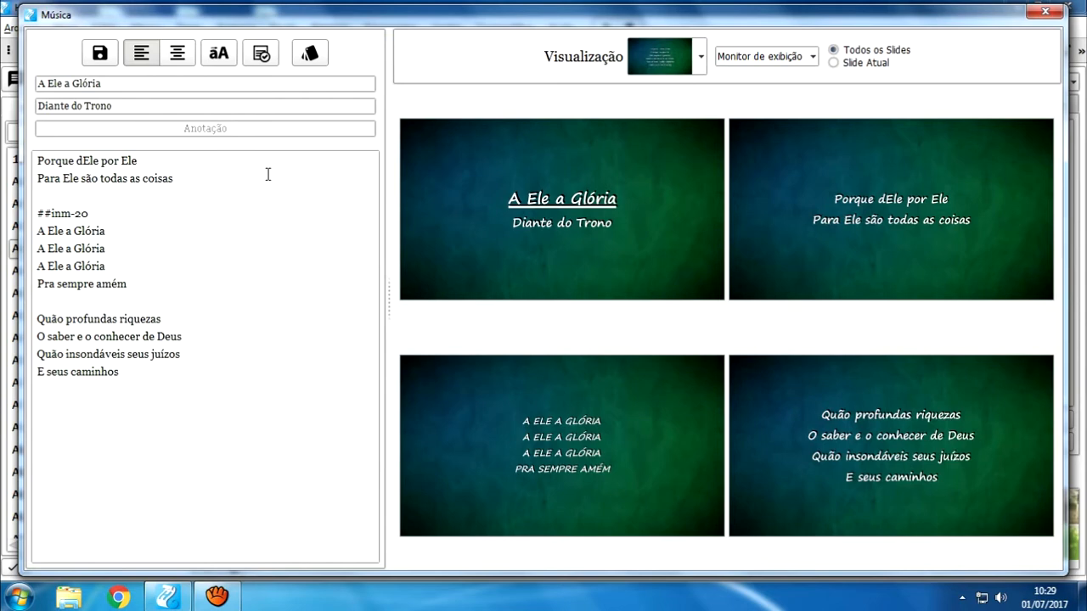
Step: Remove the inm-20 codes after the chorus ## marker and consult the custom formatting help about identification text
key("shift+Left")
key("shift+Left")
key("shift+Left")
key("shift+Left")
key("shift+Left")
key("shift+Left")
key("BackSpace")
left_click(310, 54)
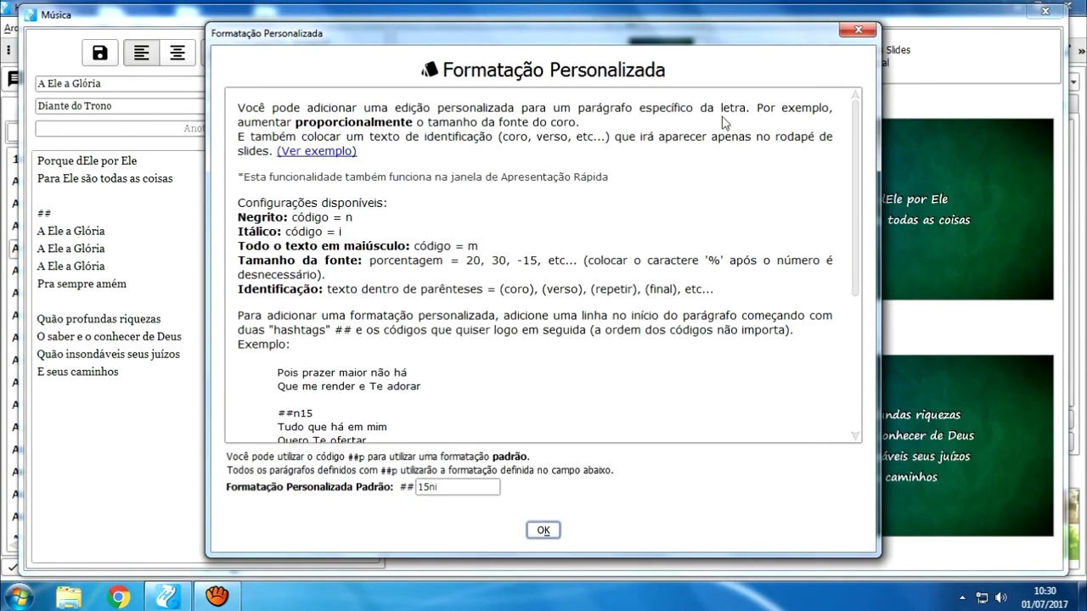
left_click(857, 29)
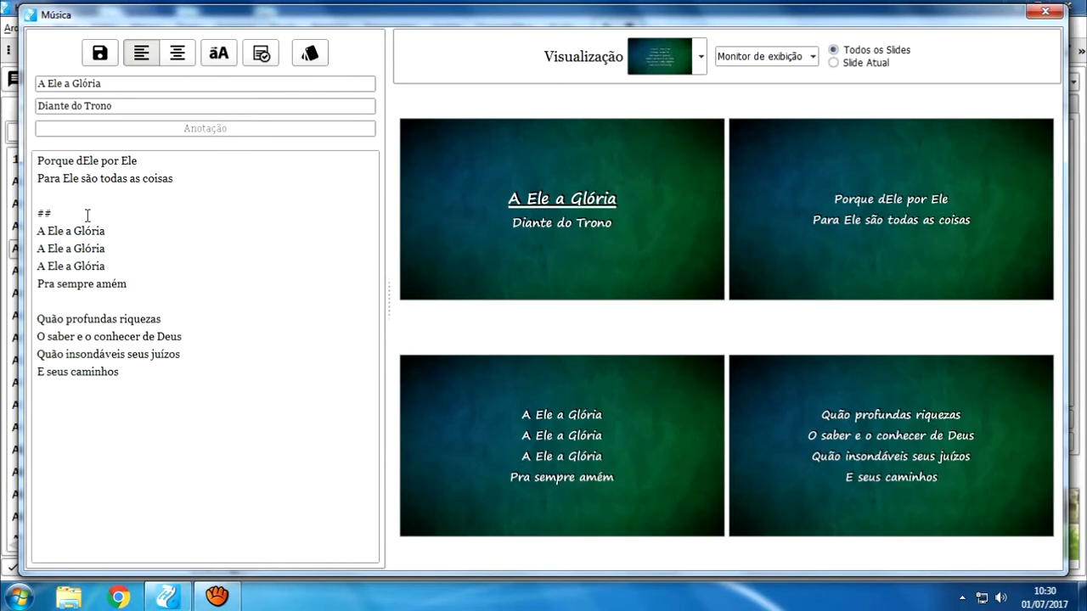
Step: Label the chorus paragraph with the identification (coro) after the ## marker and save the song
type("(coro)")
key("shift+Right")
key("shift+Right")
key("shift+Right")
key("shift+Right")
key("shift+Right")
key("shift+Right")
key("Right")
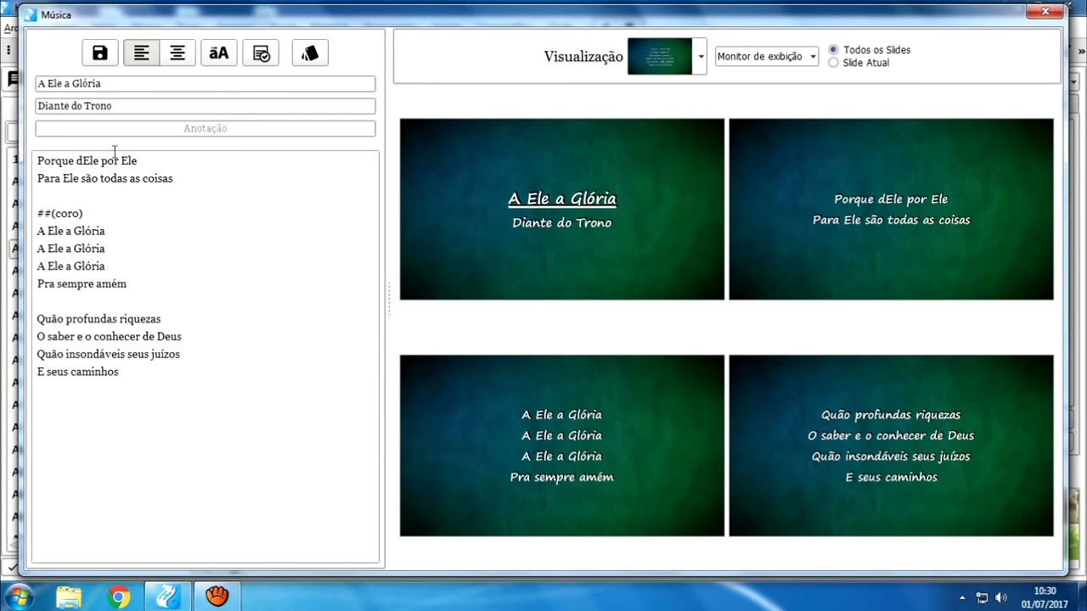
left_click(107, 57)
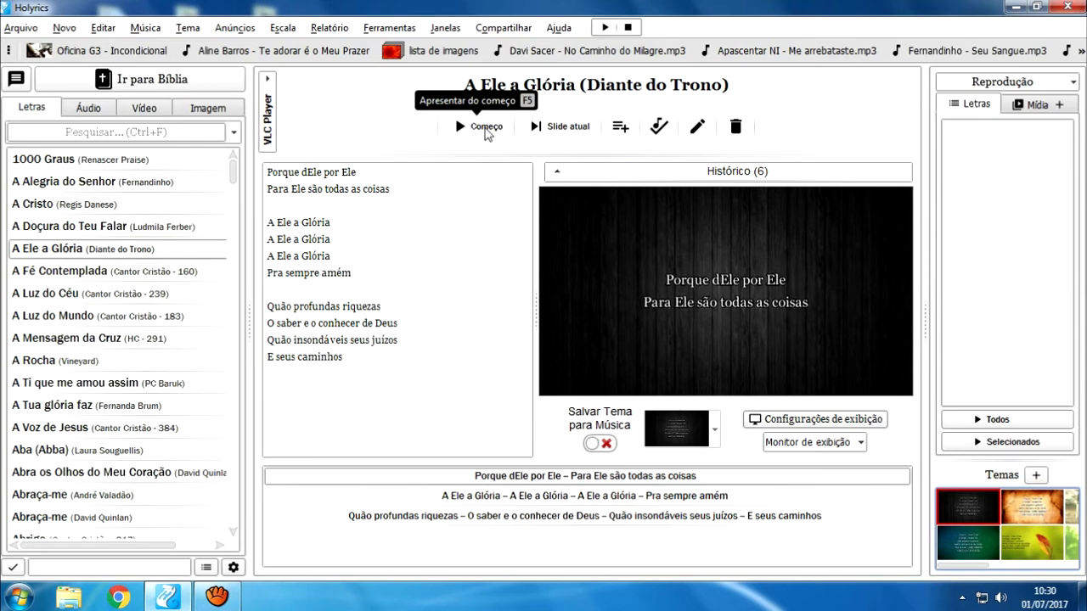
Step: Present the song from the beginning, show the slide labelled coro, and exit the presentation
left_click(486, 128)
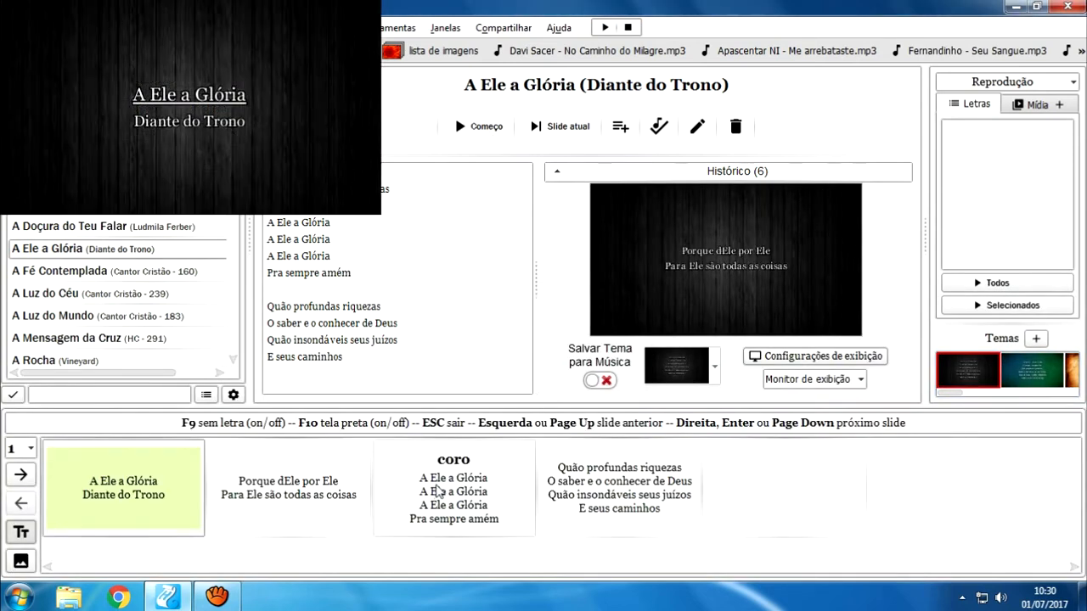
left_click(441, 462)
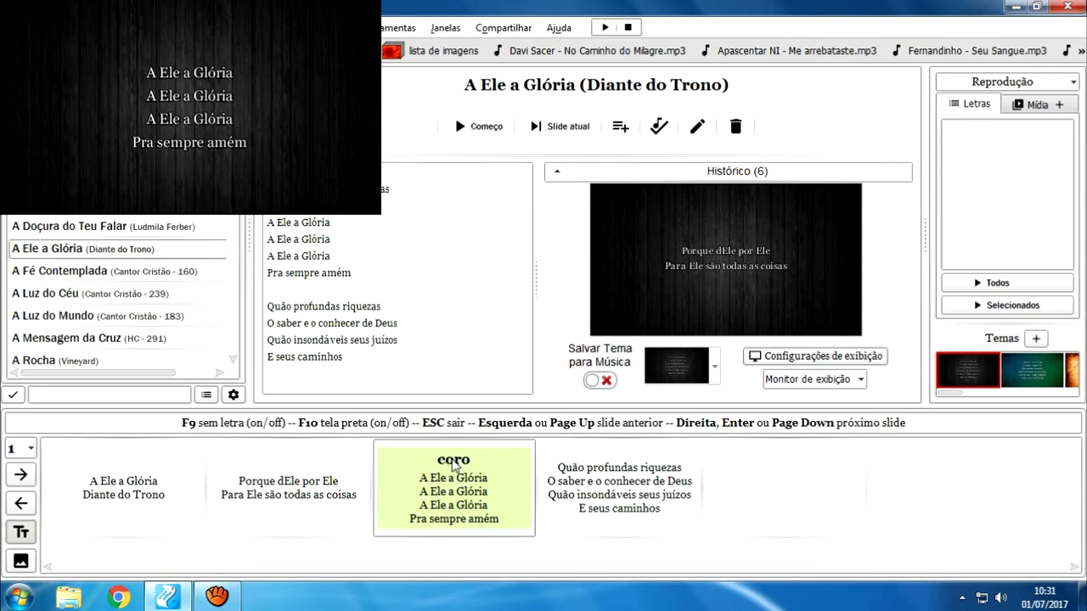
key("Escape")
Step: Reopen the song's lyrics for editing and replace the (coro) label on the chorus formatting line with ni50
double_click(390, 344)
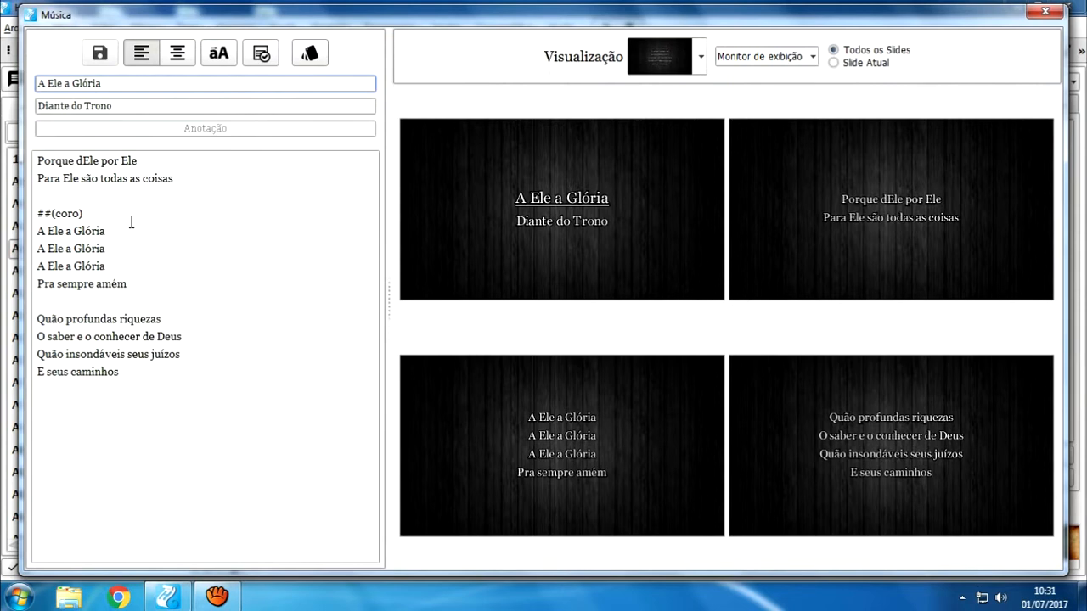
left_click(56, 217)
key("shift+Right")
key("shift+Right")
key("shift+Right")
key("shift+Right")
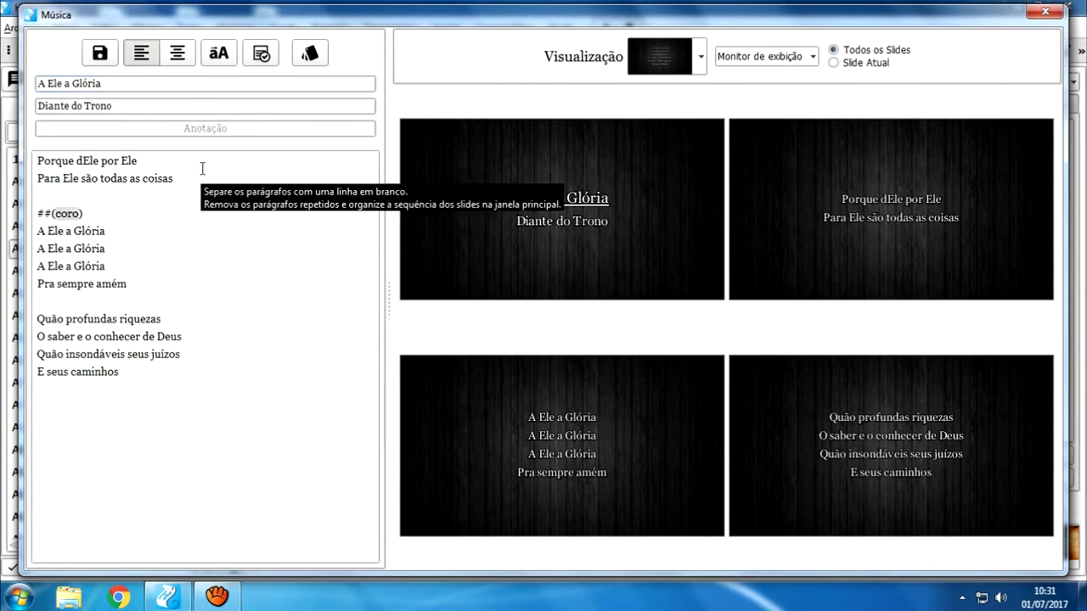
key("Delete")
key("BackSpace")
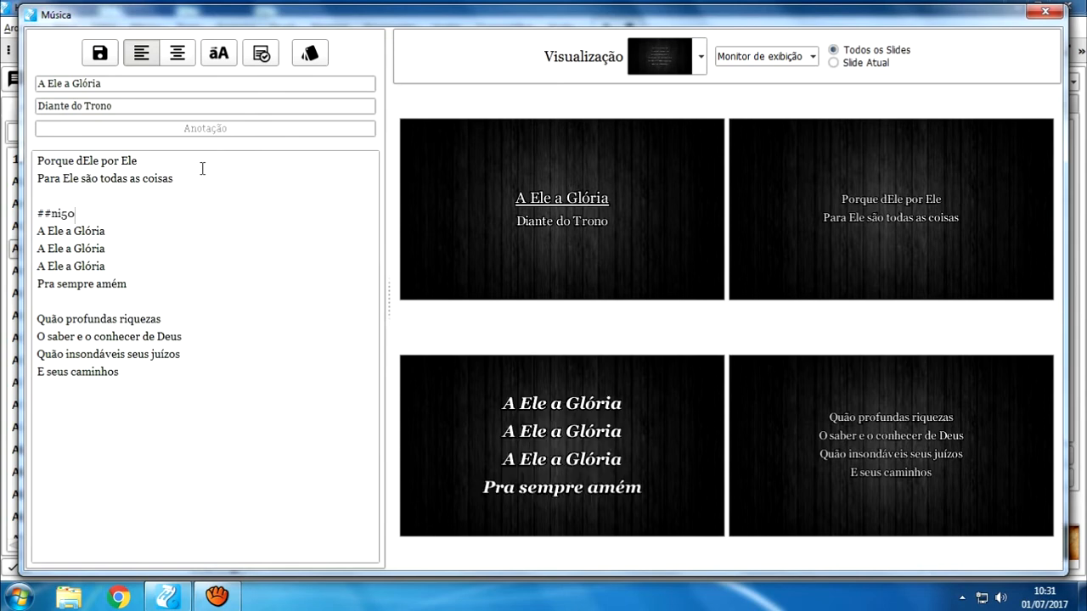
Step: Copy the ##ni50 formatting line to a new line above the "Quão profundas riquezas" paragraph
key("shift+Home")
key("ctrl+c")
left_click(74, 302)
key("Return")
key("ctrl+v")
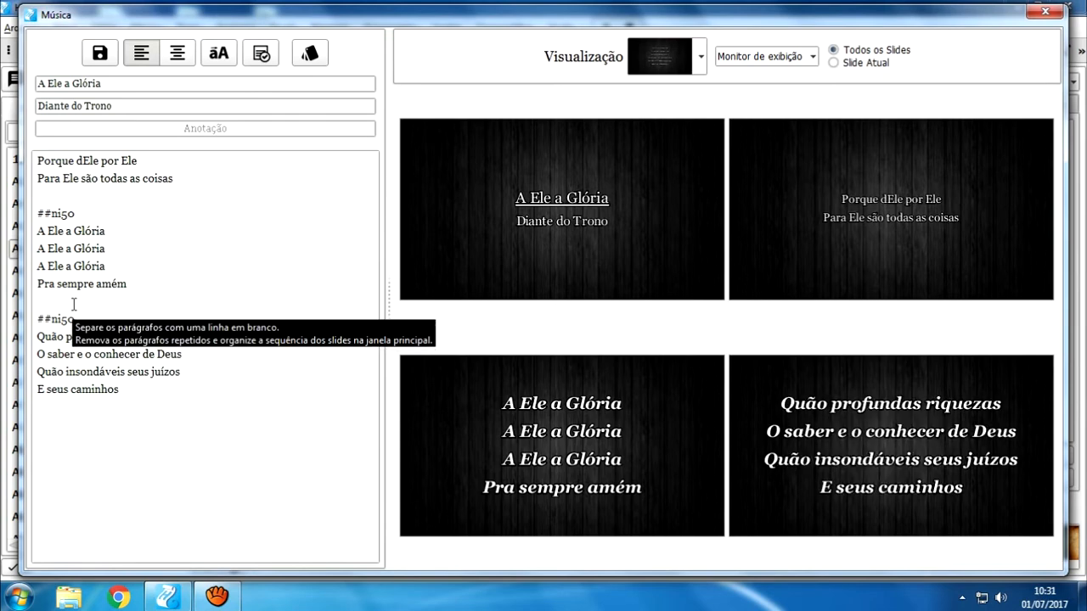
Step: Delete the ##ni50 formatting line above the "Quão profundas riquezas" paragraph
key("shift+Home")
key("BackSpace")
key("BackSpace")
Step: Paste the copied ##ni50 formatting line on a new line above the "Porque dEle por Ele" paragraph
key("Up")
key("Up")
key("Up")
key("Up")
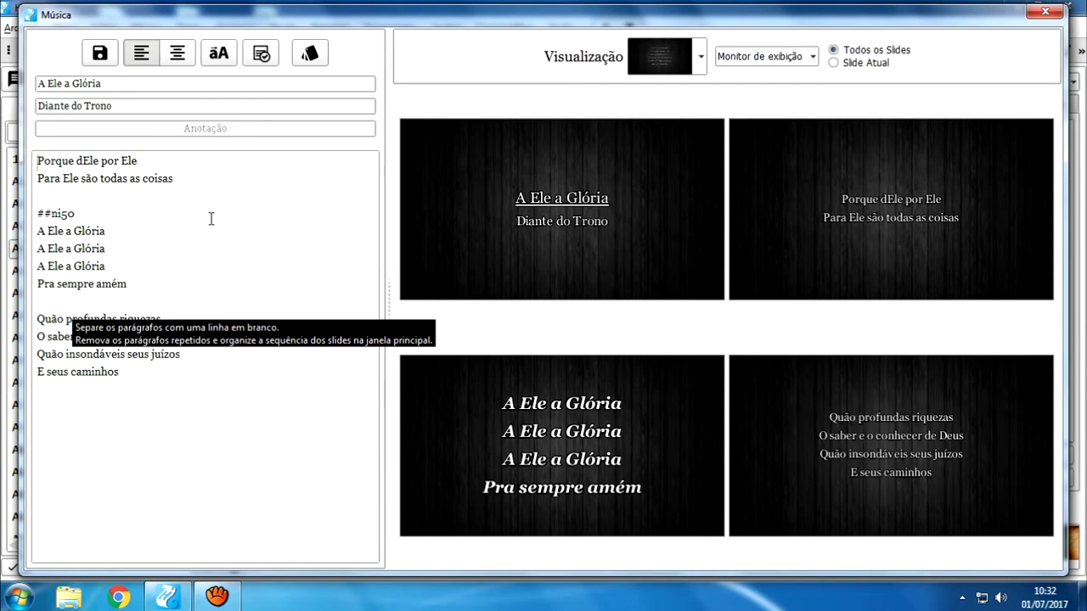
key("Return")
key("Up")
key("ctrl+v")
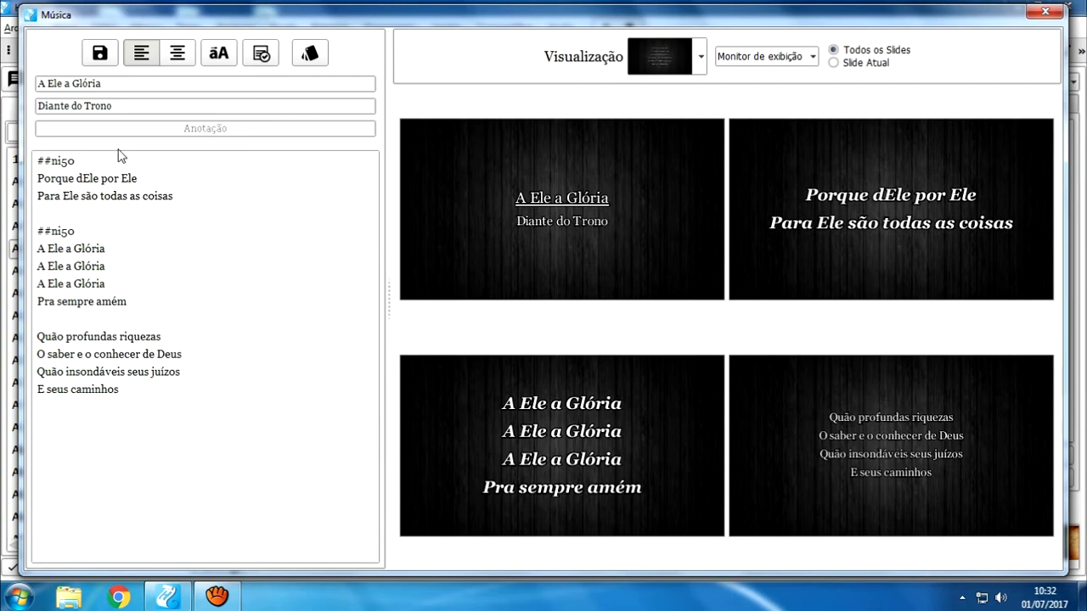
Step: Replace the ni codes with m on the chorus formatting line so it reads ##m50
key("shift+Right")
key("shift+Right")
key("Left")
key("Down")
key("Down")
key("Down")
key("shift+Left")
key("shift+Left")
type("m")
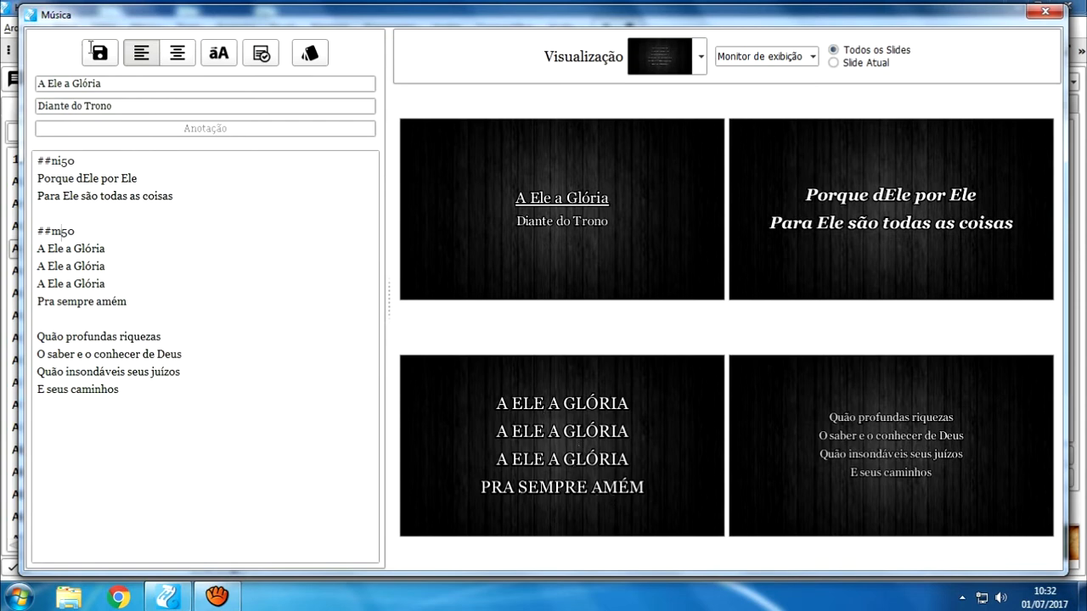
Step: Add the formatting line ##(último parágrafo) above the "Quão profundas riquezas" paragraph and save the song
left_click(131, 318)
key("Return")
type("##")
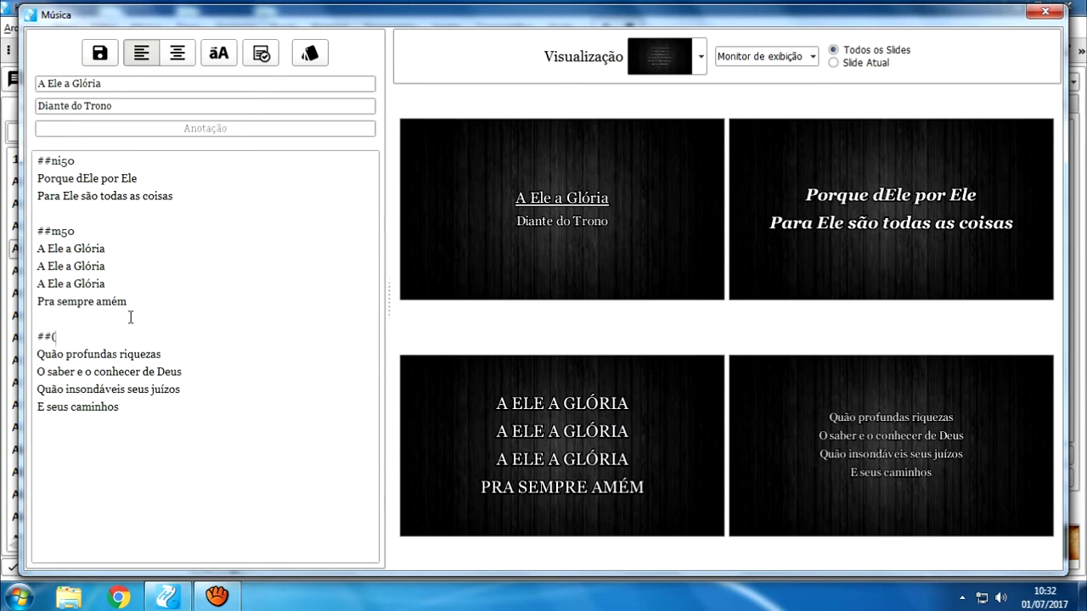
type("(último parágrafo")
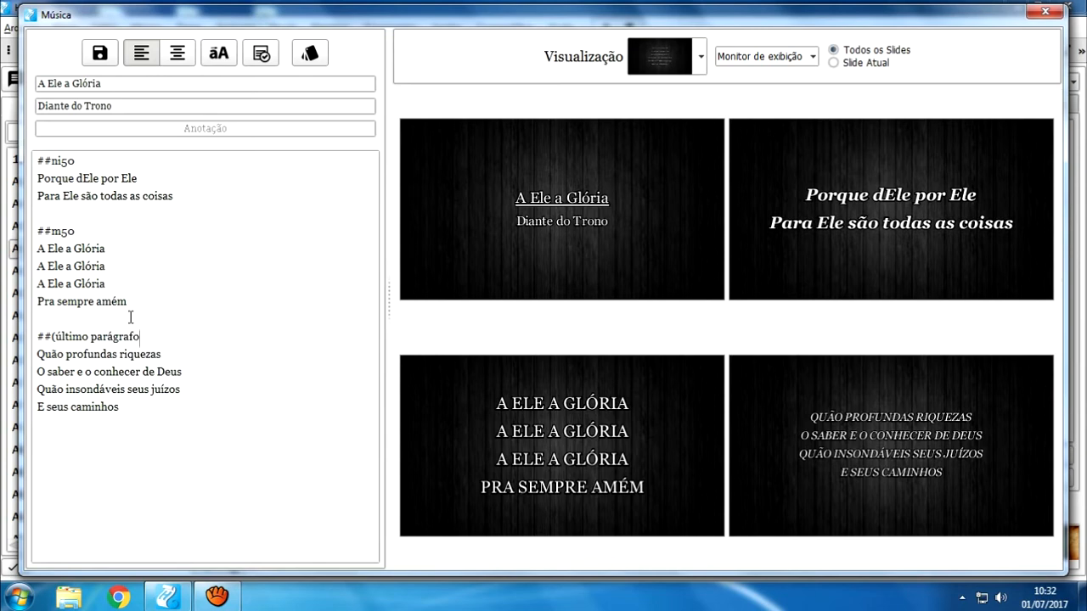
type(")")
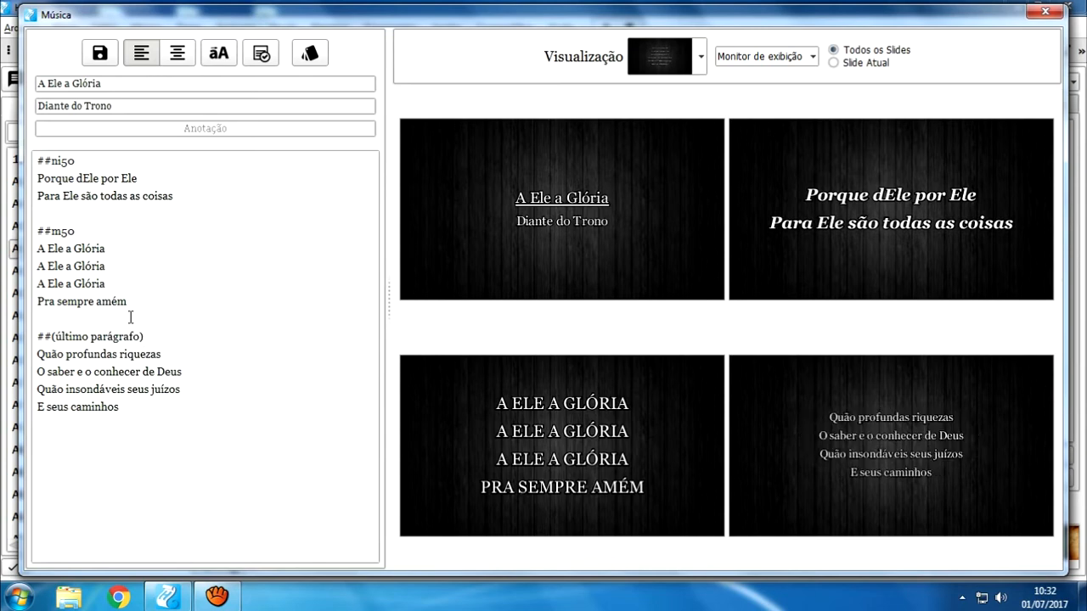
left_click(101, 52)
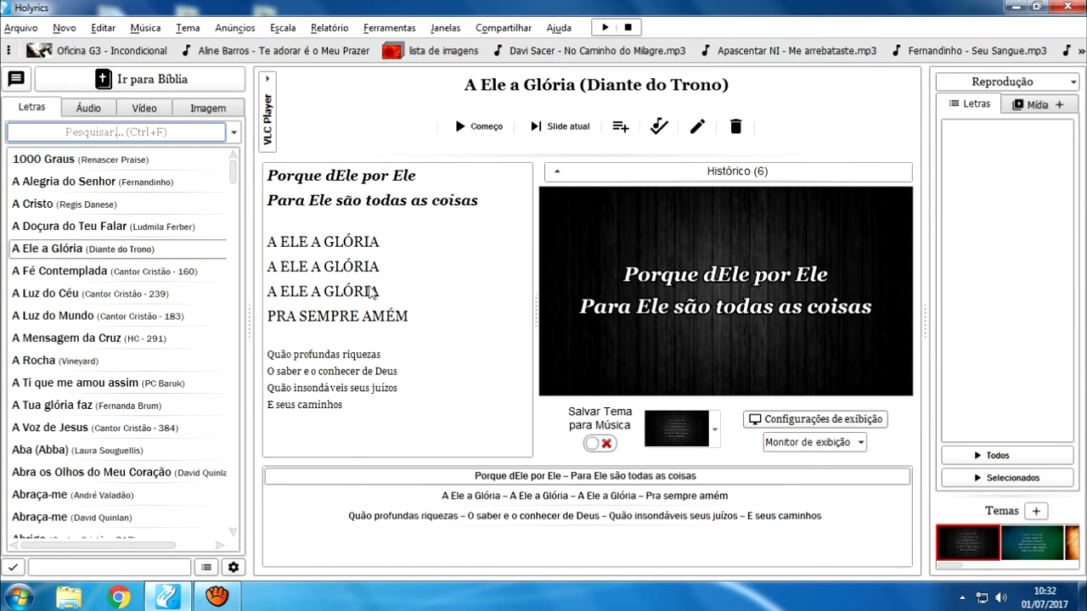
Step: Present the song from the beginning, show each slide through the one labelled último parágrafo, and exit the presentation
left_click(185, 227)
left_click(122, 255)
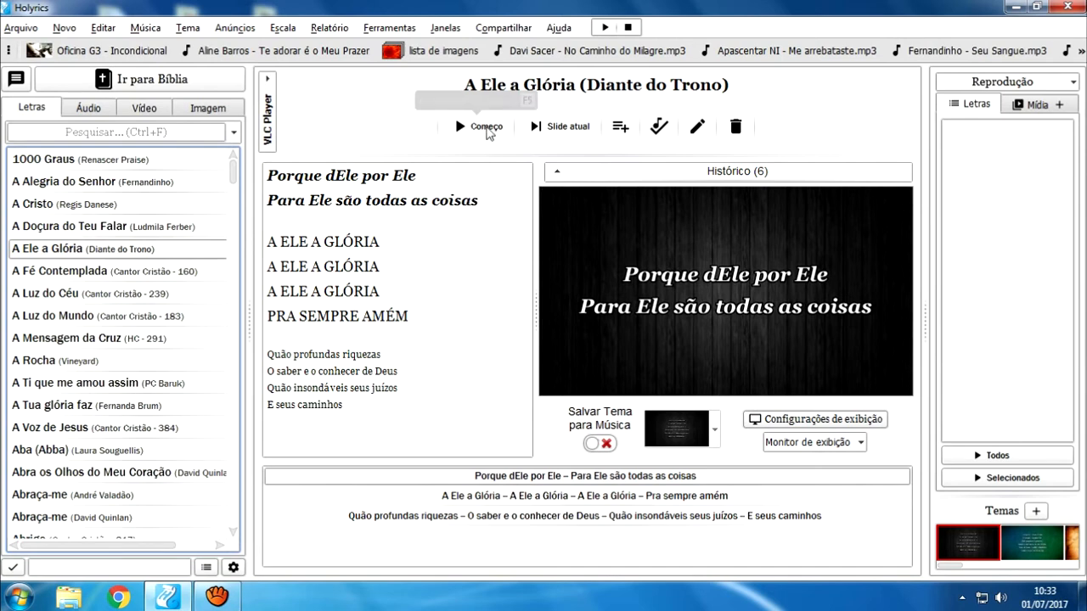
left_click(485, 129)
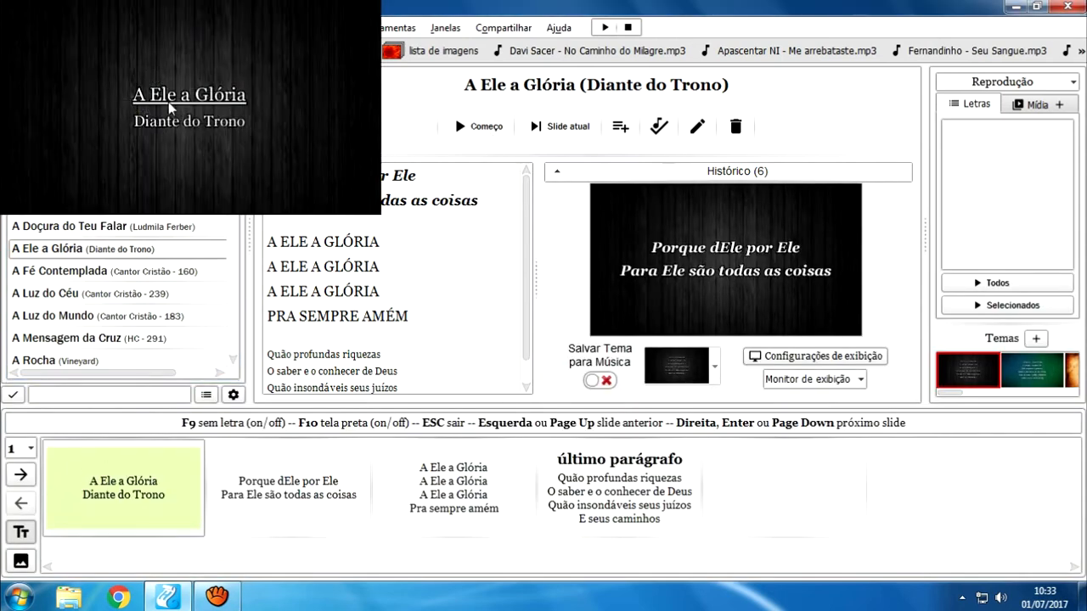
left_click(280, 475)
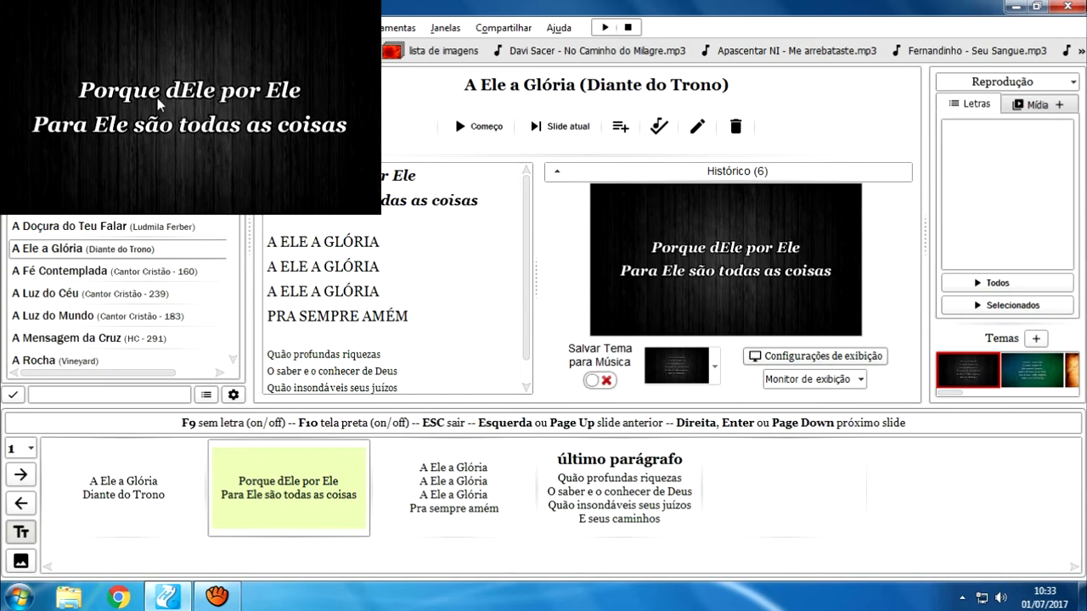
left_click(466, 483)
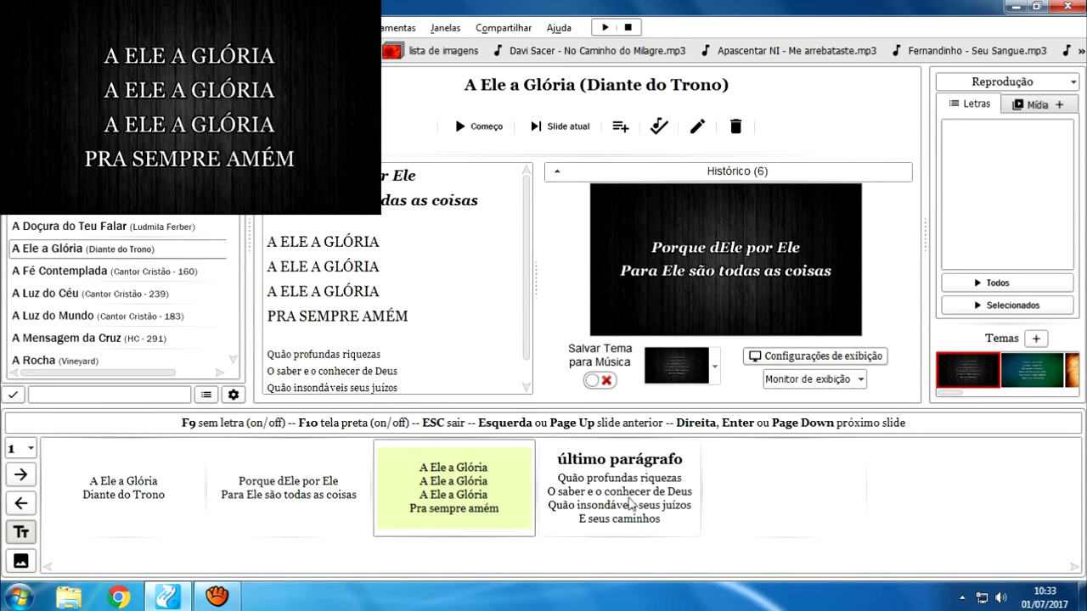
left_click(610, 493)
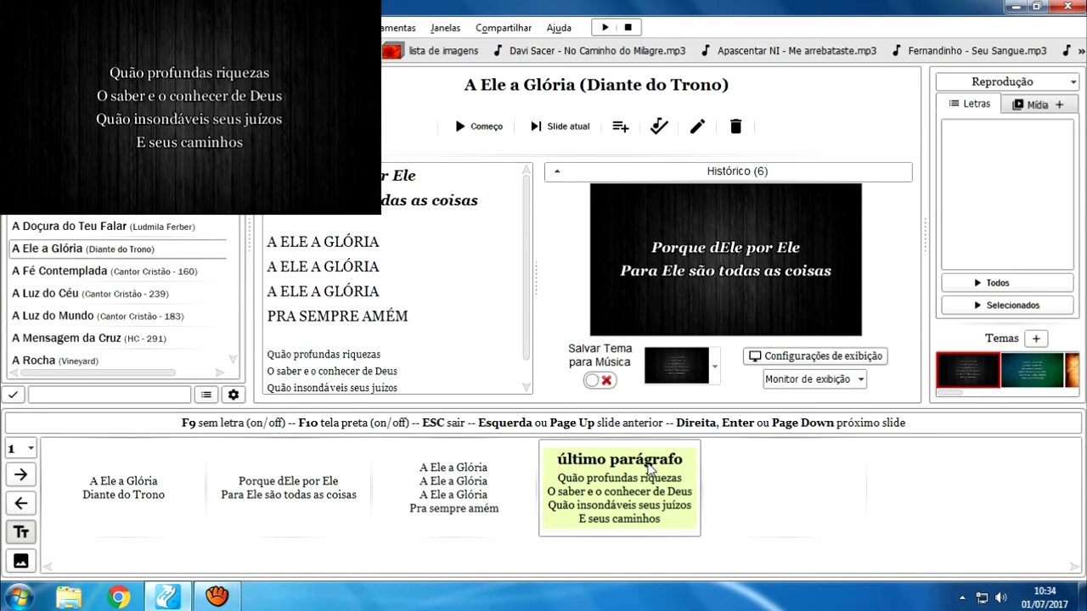
key("Escape")
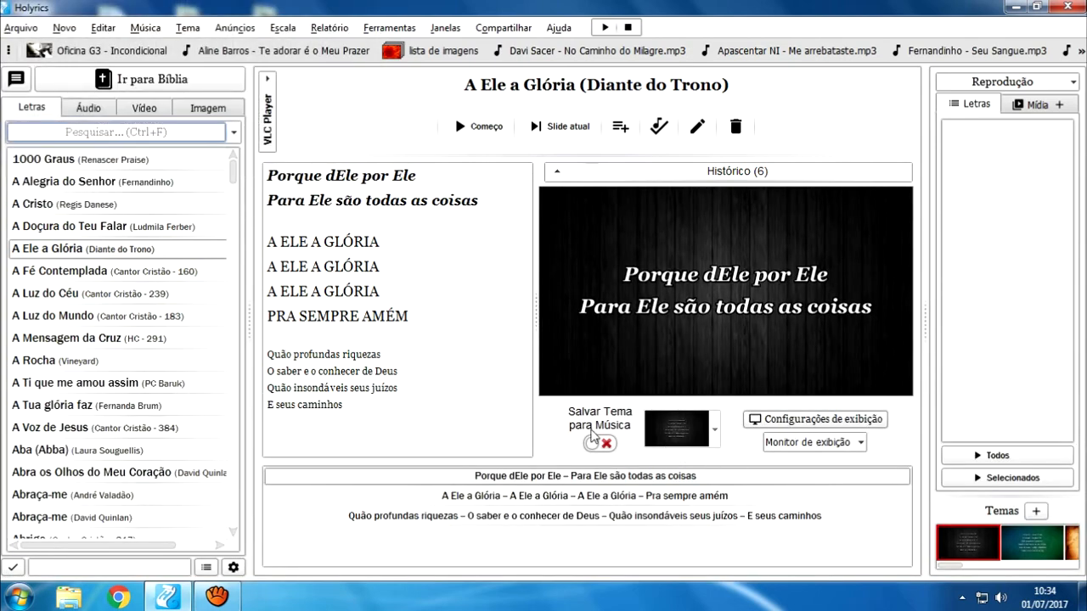
Step: Present the song again, show the chorus slide, and open the display settings during the presentation
left_click(831, 421)
key("Escape")
left_click(487, 127)
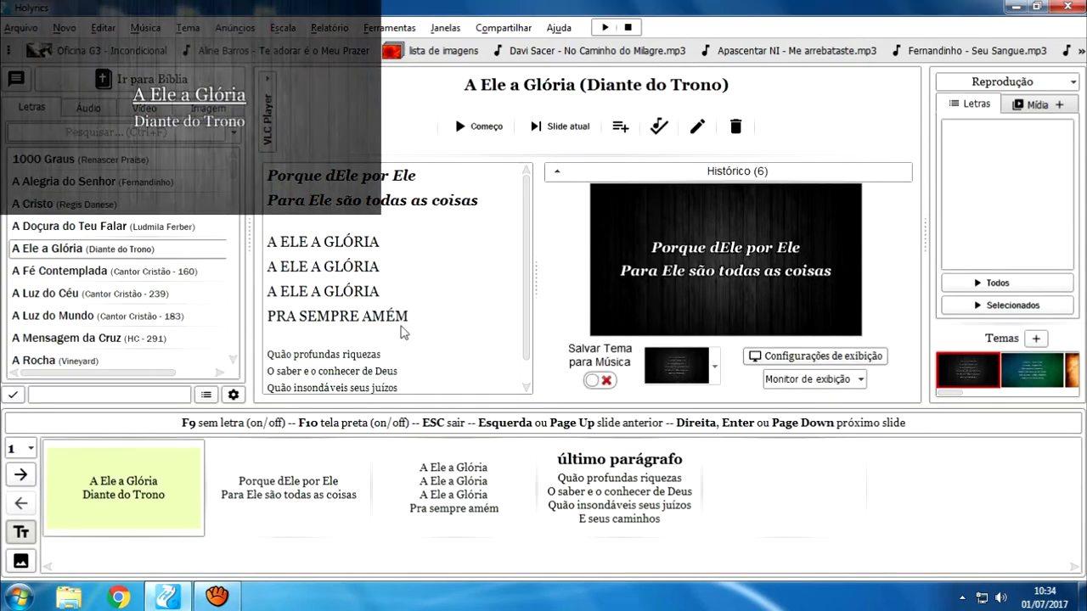
left_click(453, 488)
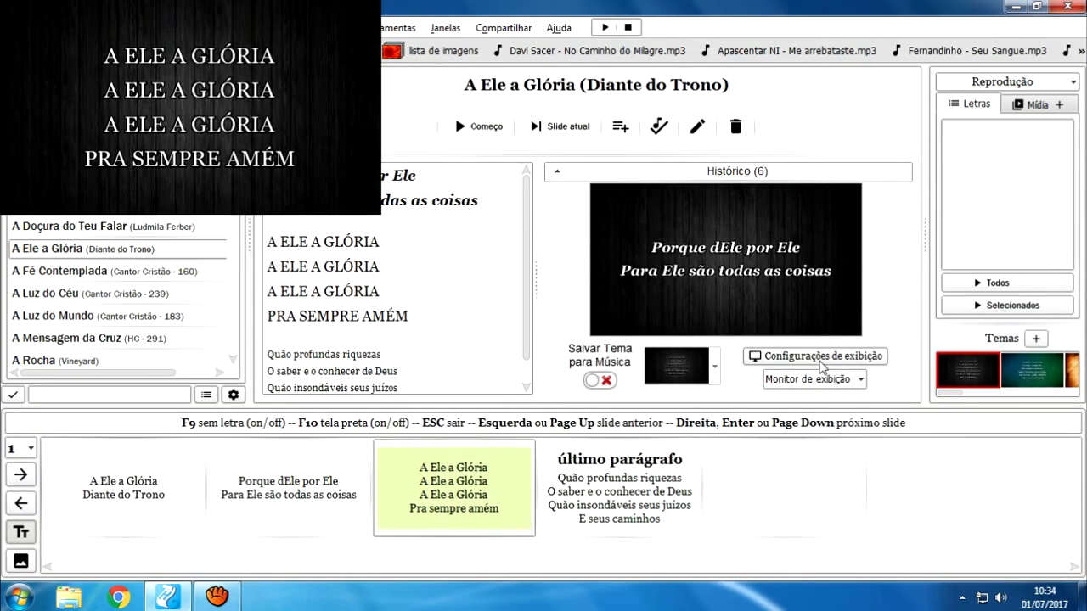
left_click(821, 363)
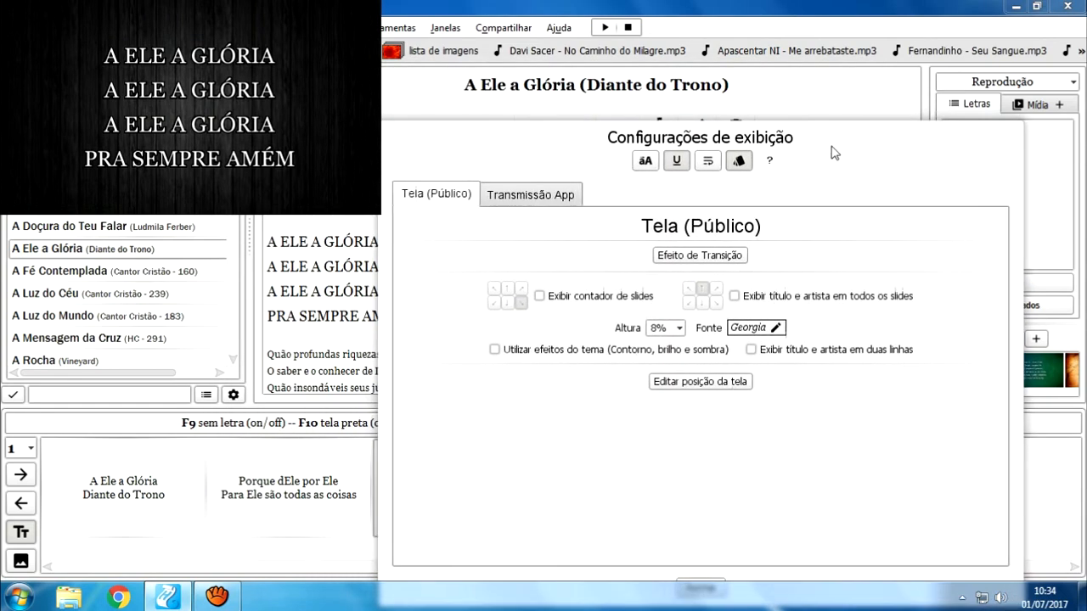
Step: Turn custom formatting off and back on in the display settings, and exit the presentation
left_click(740, 162)
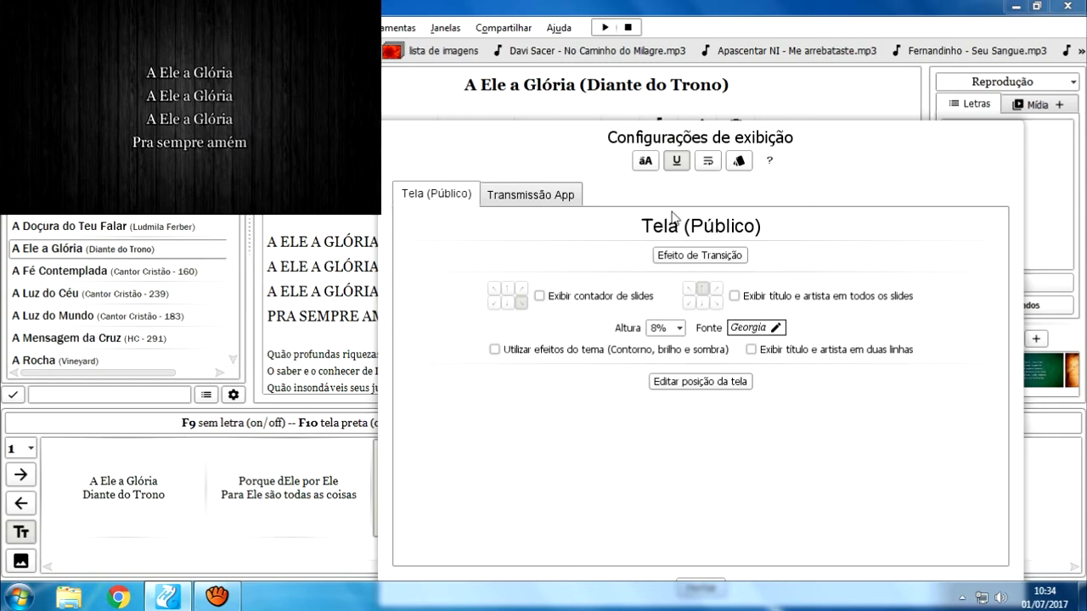
left_click(739, 161)
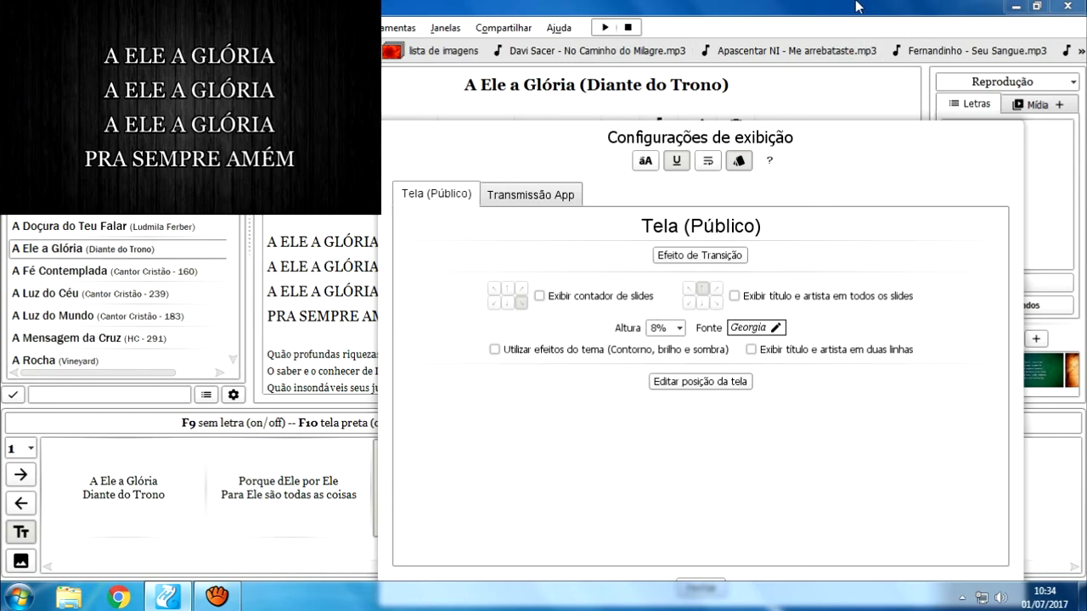
key("Escape")
key("Escape")
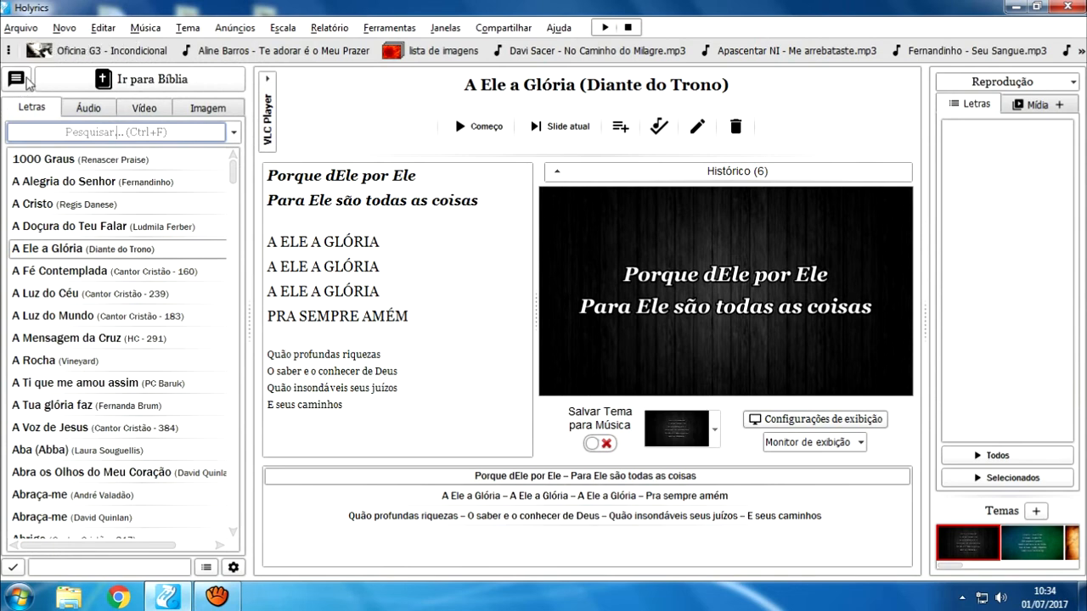
Step: Open the quick presentation and add the formatting line ##m above the slide 2 paragraph
left_click(17, 79)
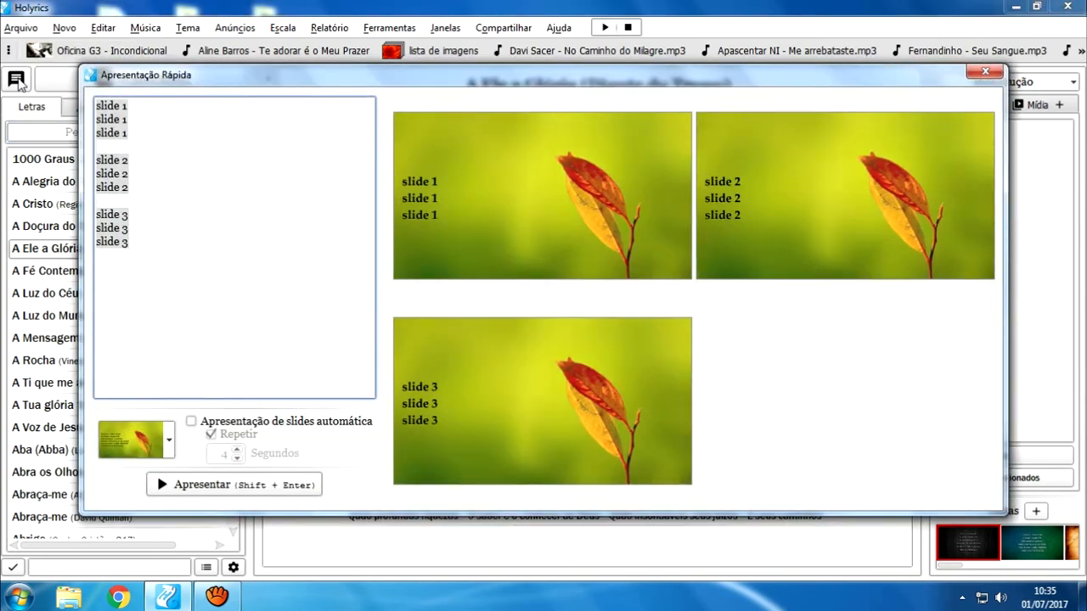
left_click(172, 144)
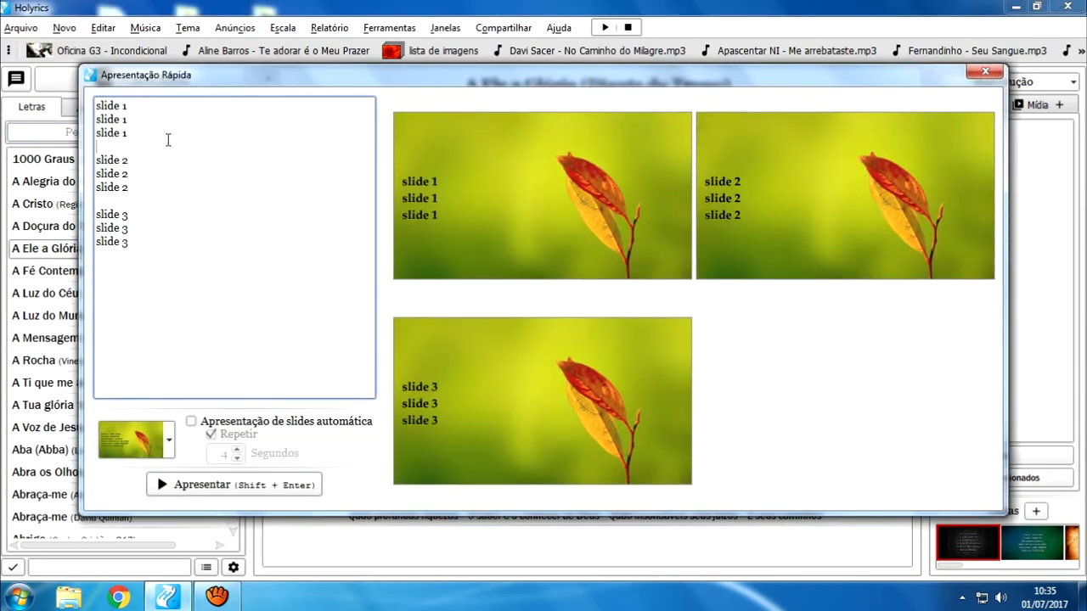
key("Return")
type("#")
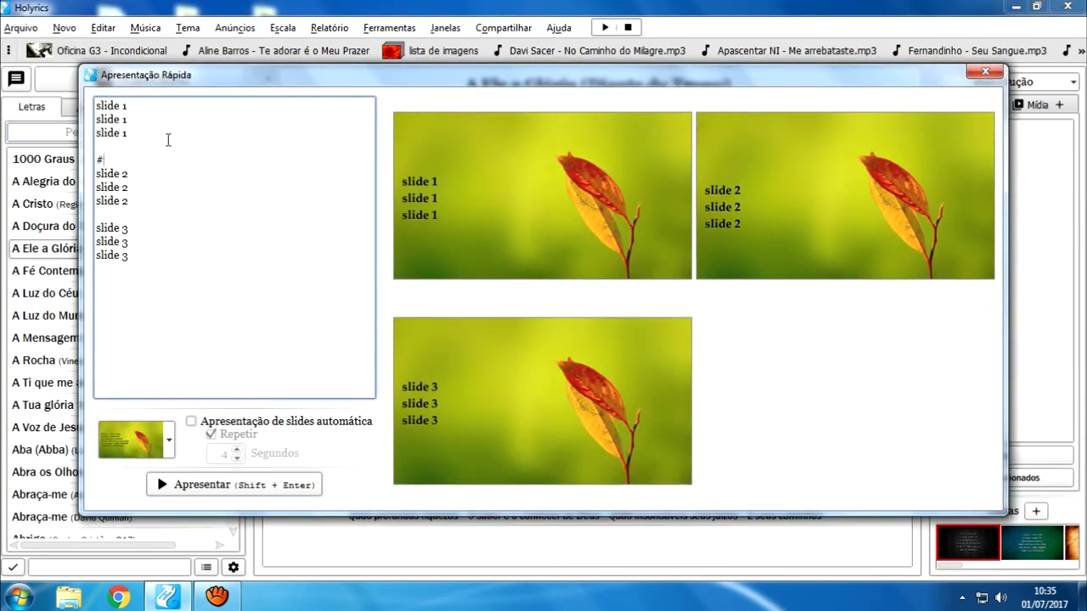
type("#m")
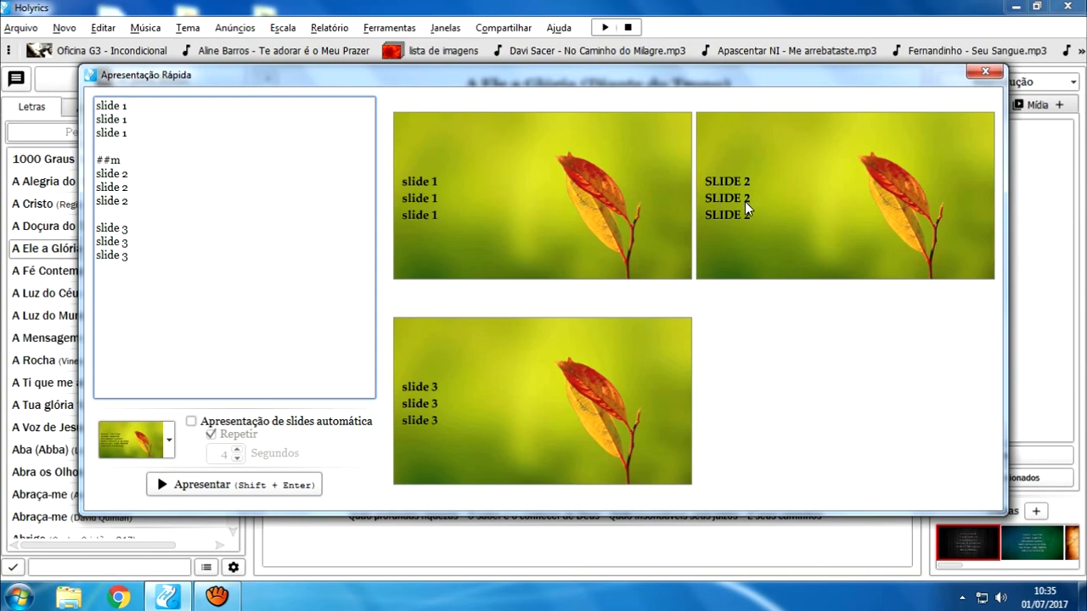
left_click_drag(122, 161, 113, 161)
left_click(98, 163)
Step: Present the quick presentation, show the second slide, and exit the presentation
left_click(249, 489)
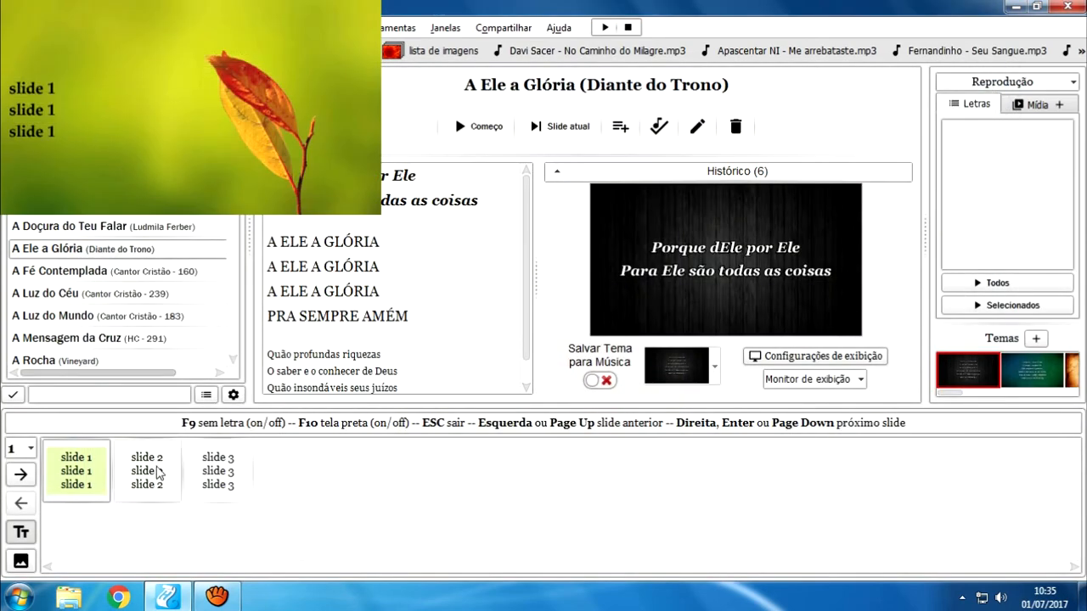
left_click(158, 474)
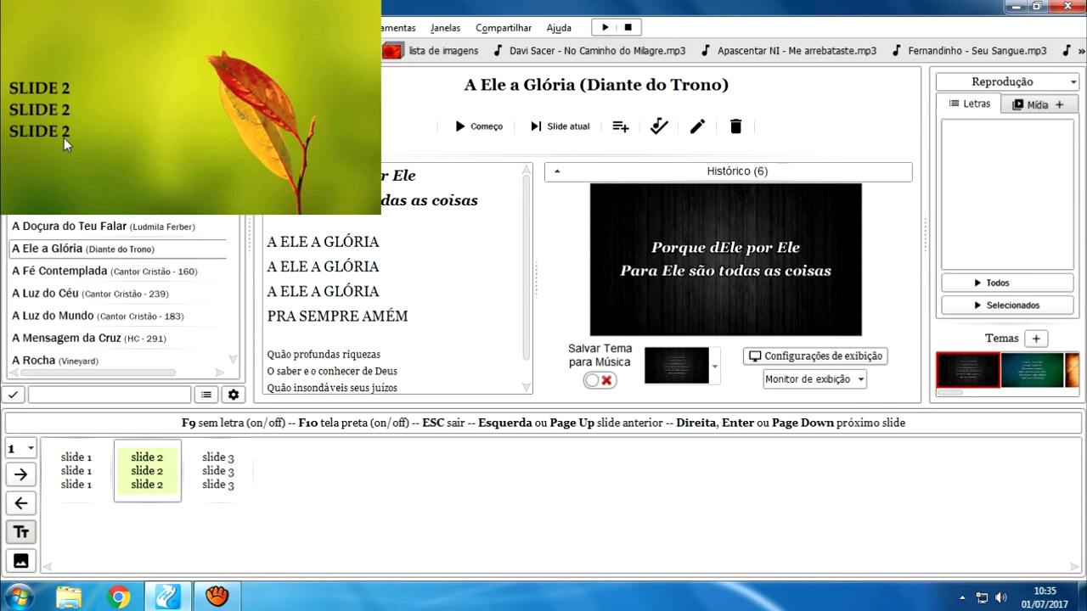
key("Escape")
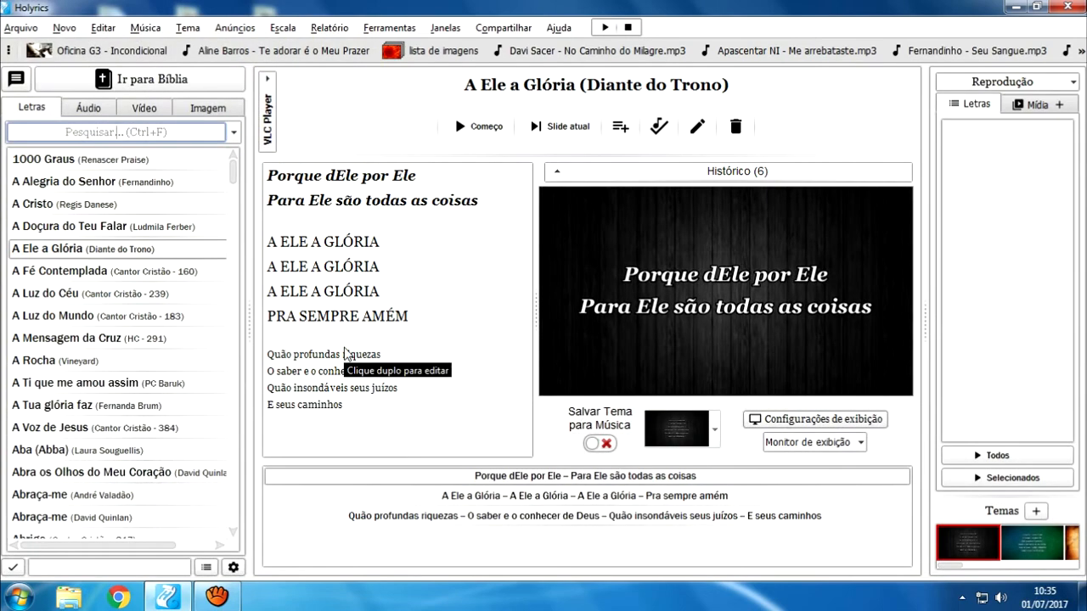
Step: Reopen the song's lyrics for editing and examine the default custom formatting code in the custom formatting window
double_click(343, 353)
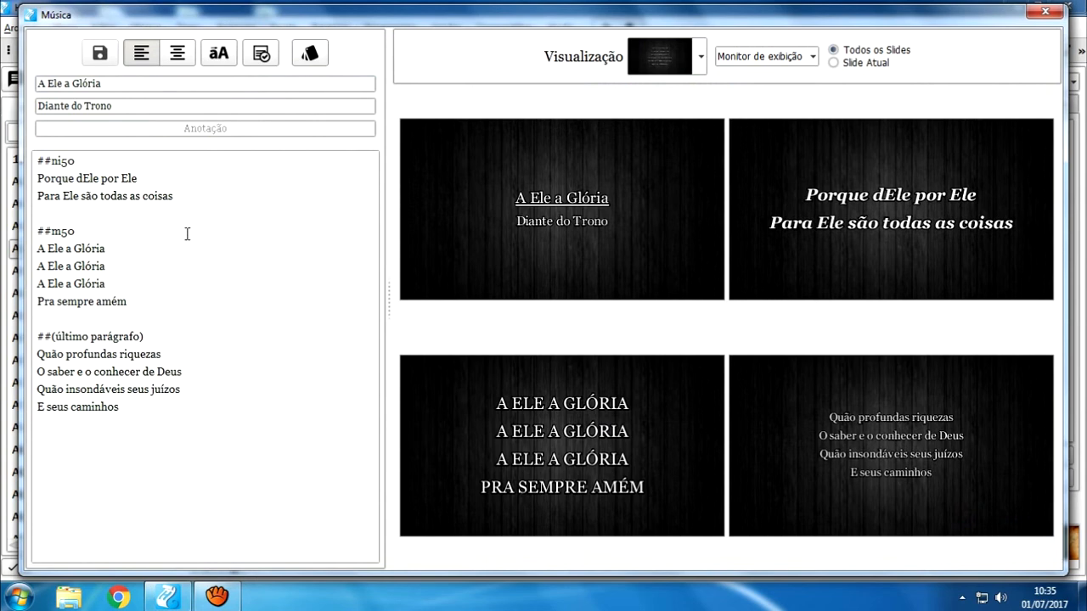
left_click(311, 54)
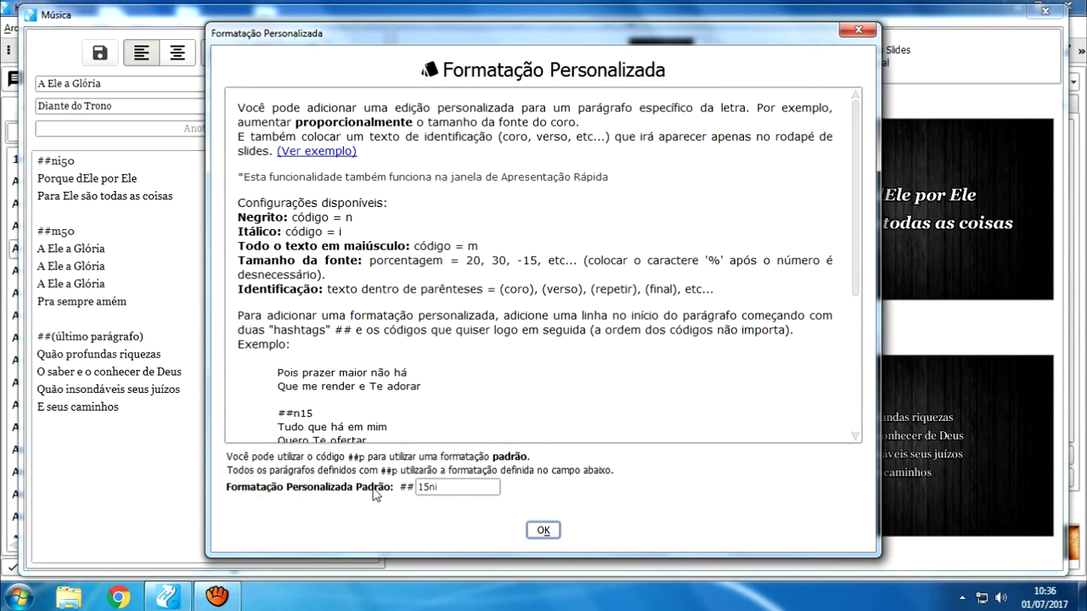
left_click_drag(455, 492, 416, 492)
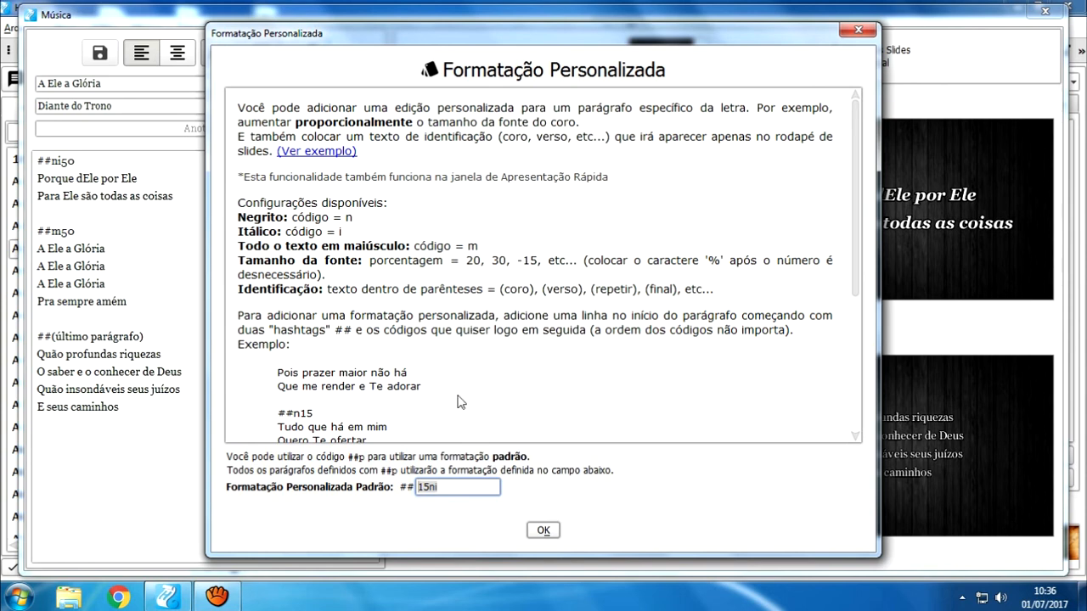
left_click(435, 487)
left_click_drag(430, 487, 416, 487)
left_click(438, 489)
double_click(436, 489)
double_click(443, 489)
left_click(550, 532)
Step: Recheck the default custom formatting code and replace m50 with p on the chorus formatting line
key("shift+Left")
key("shift+Left")
key("shift+Left")
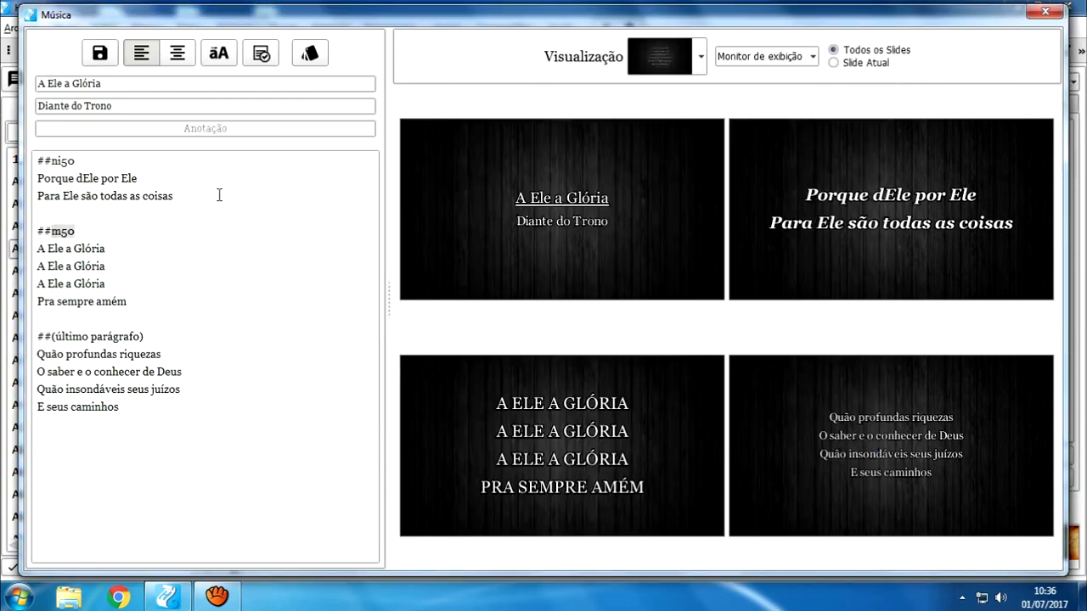
left_click(307, 54)
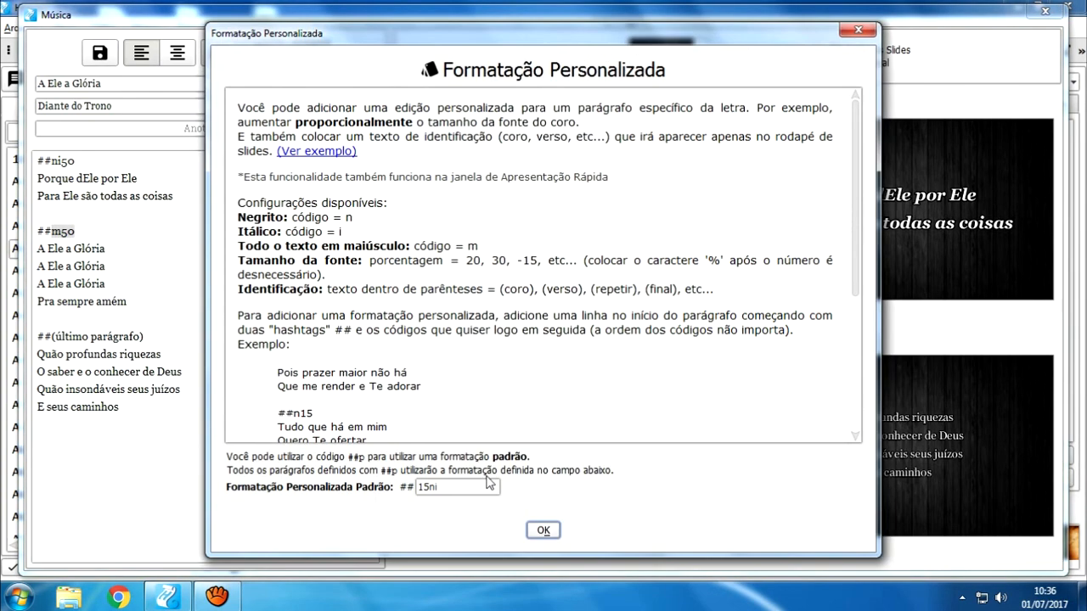
left_click(430, 487)
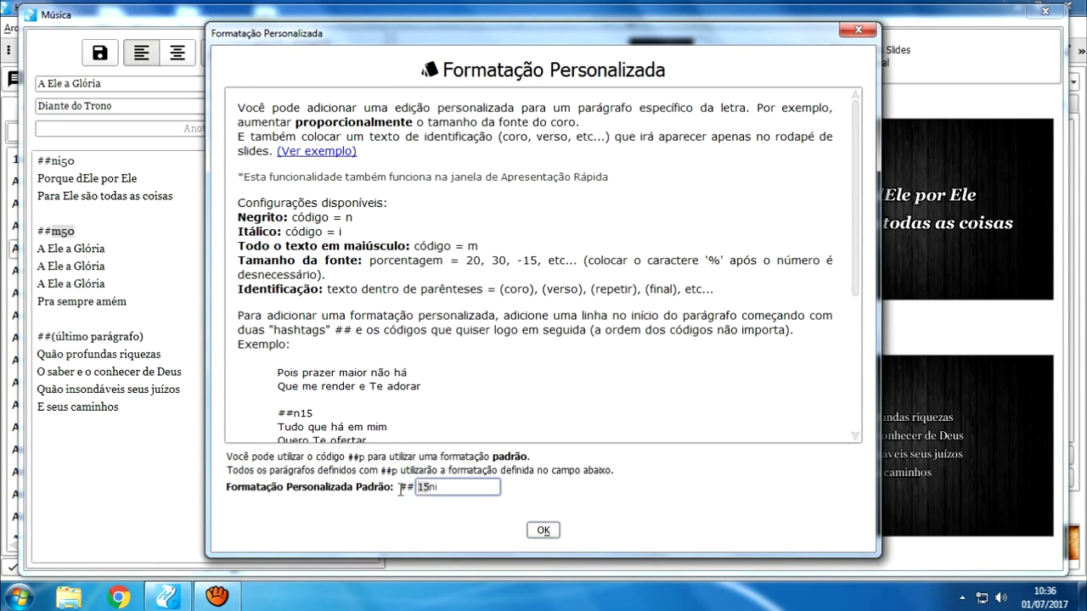
left_click(543, 531)
type("ni50")
double_click(54, 229)
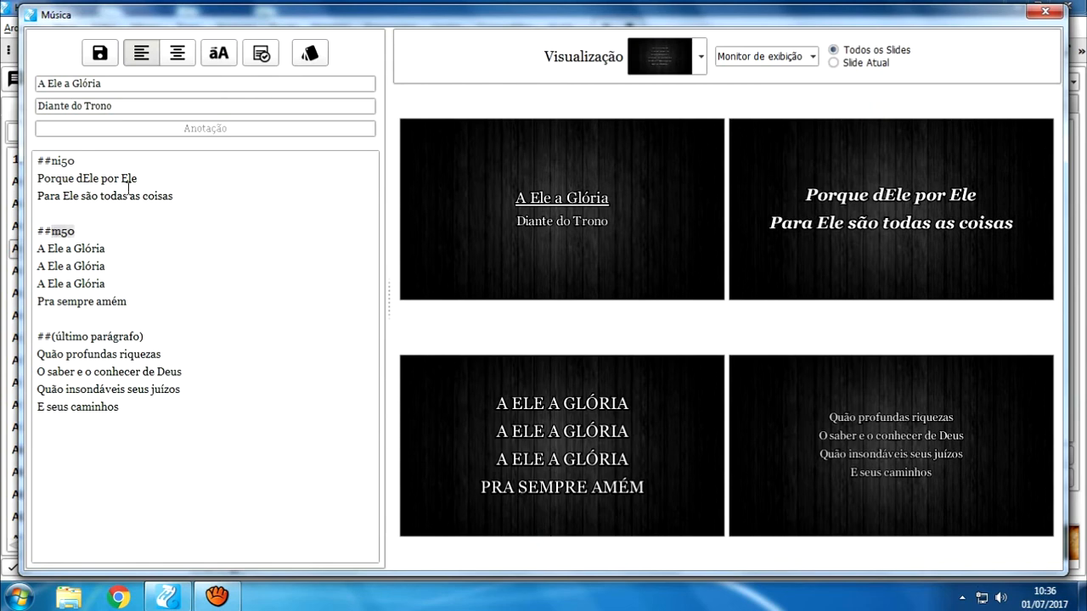
type("p")
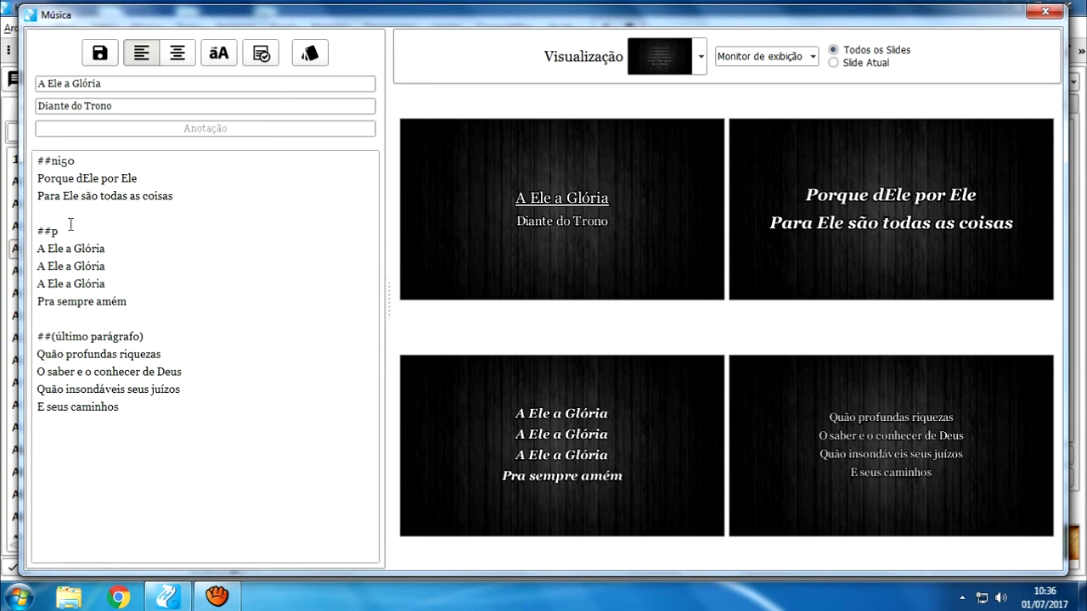
Step: Compare the chorus's ##p line with the default code shown in the custom formatting window
left_click(309, 53)
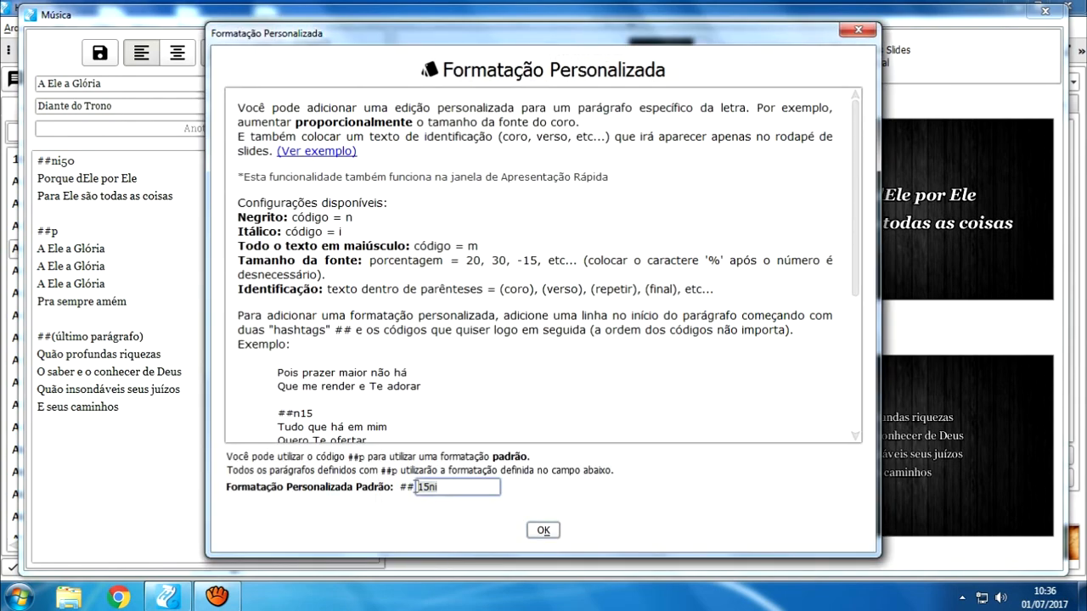
left_click(541, 531)
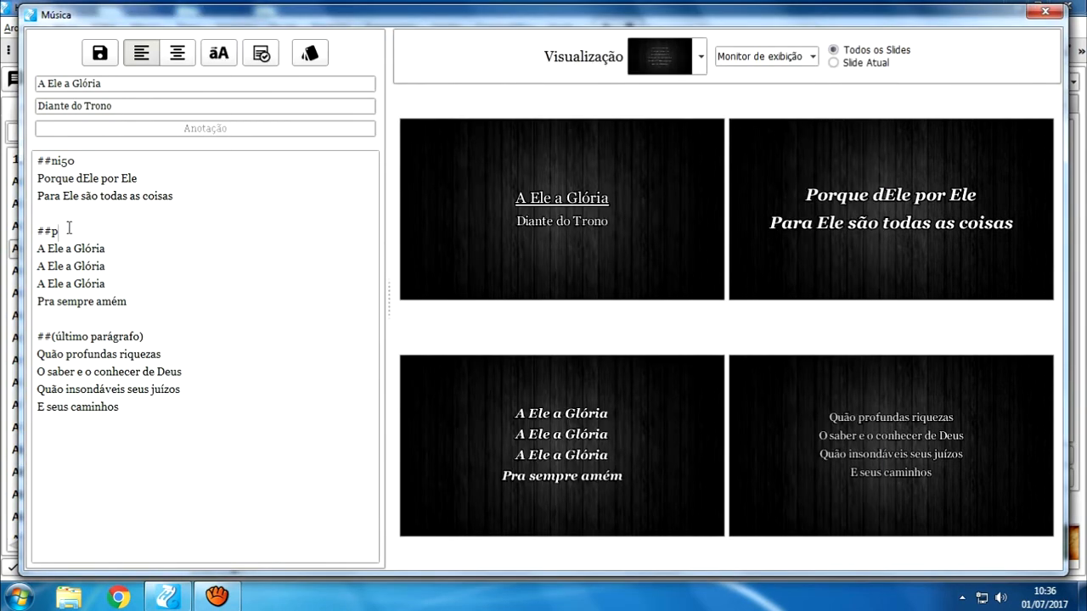
left_click_drag(60, 234, 52, 235)
left_click(314, 54)
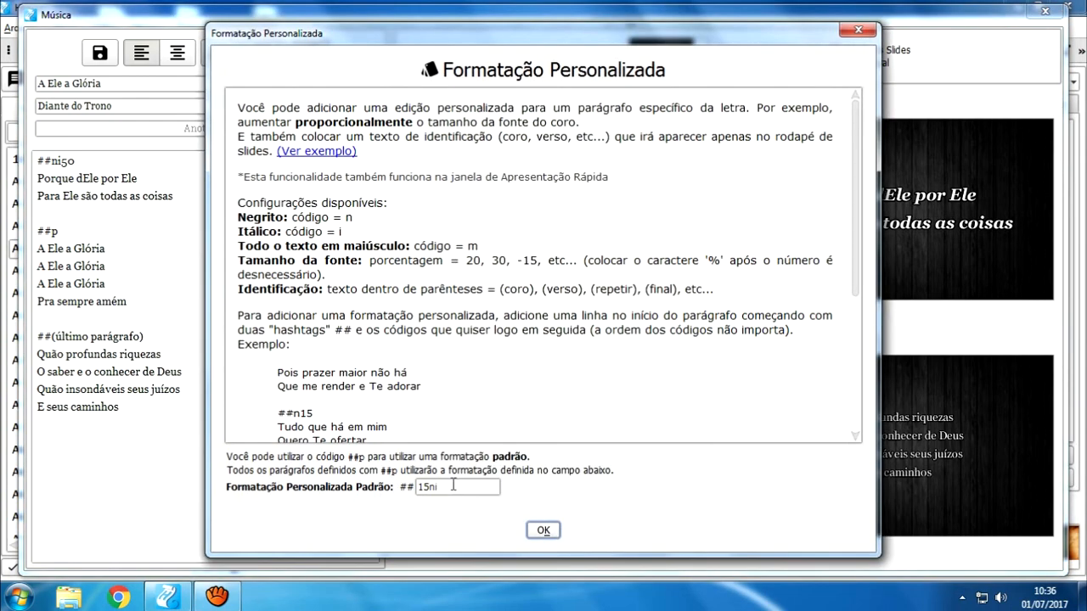
left_click(554, 531)
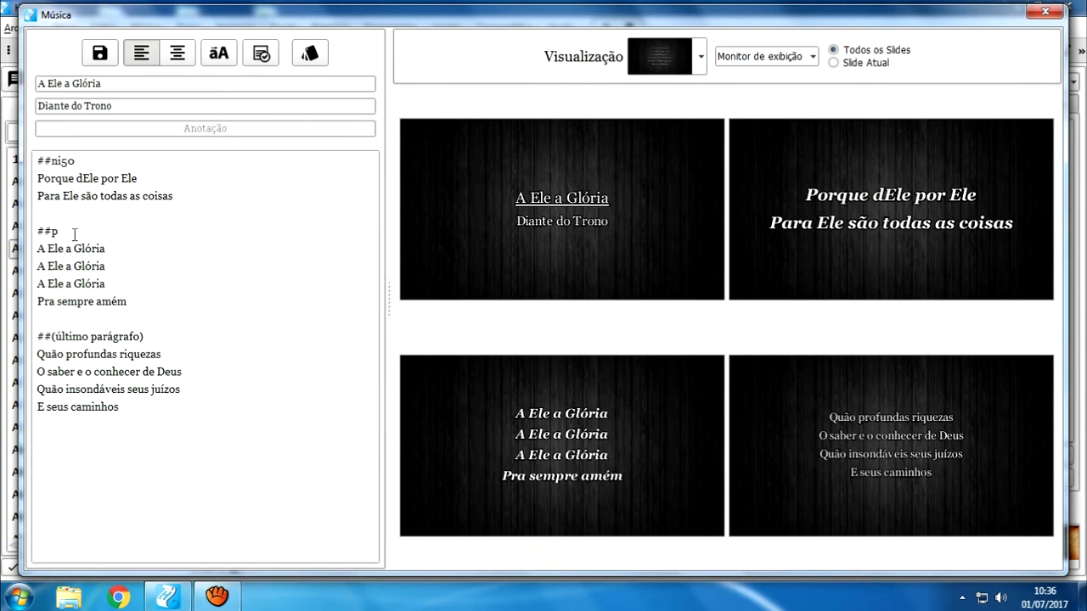
Step: Review the entire default custom formatting code that ##p paragraphs use, and close the custom formatting window
left_click(309, 53)
left_click(457, 487)
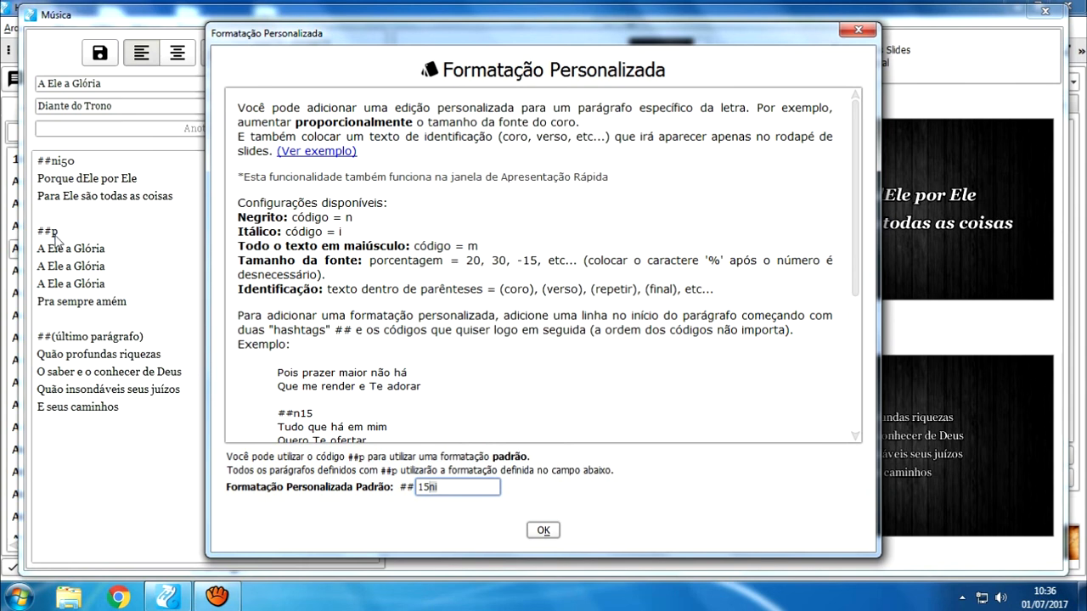
left_click_drag(451, 486, 414, 489)
left_click(497, 488)
key("Return")
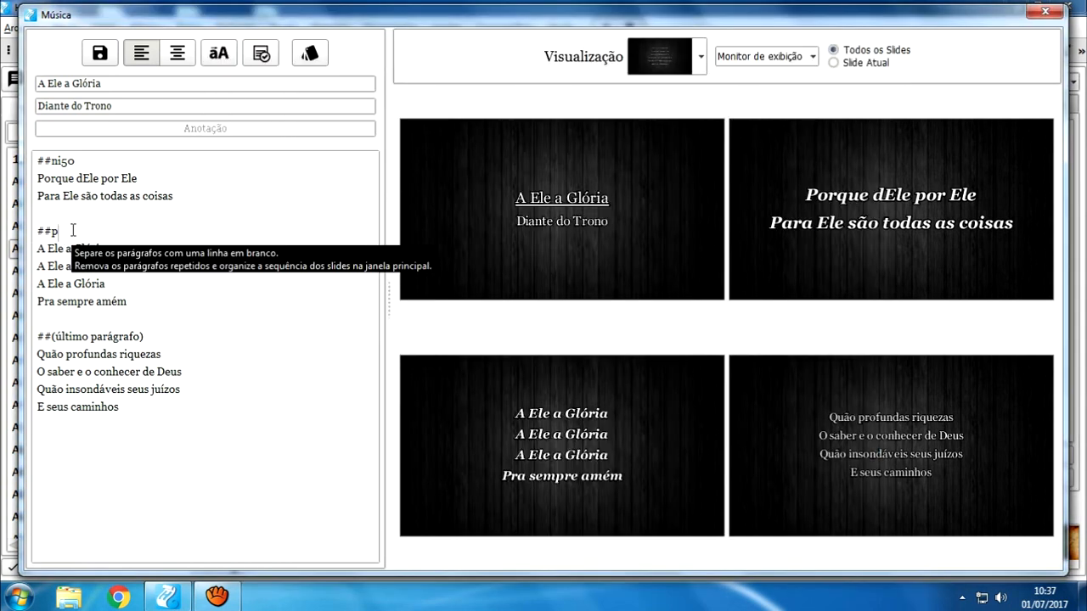
Step: Return to the chorus's ##p line, then reopen the custom formatting window with the default code selected
left_click(73, 230)
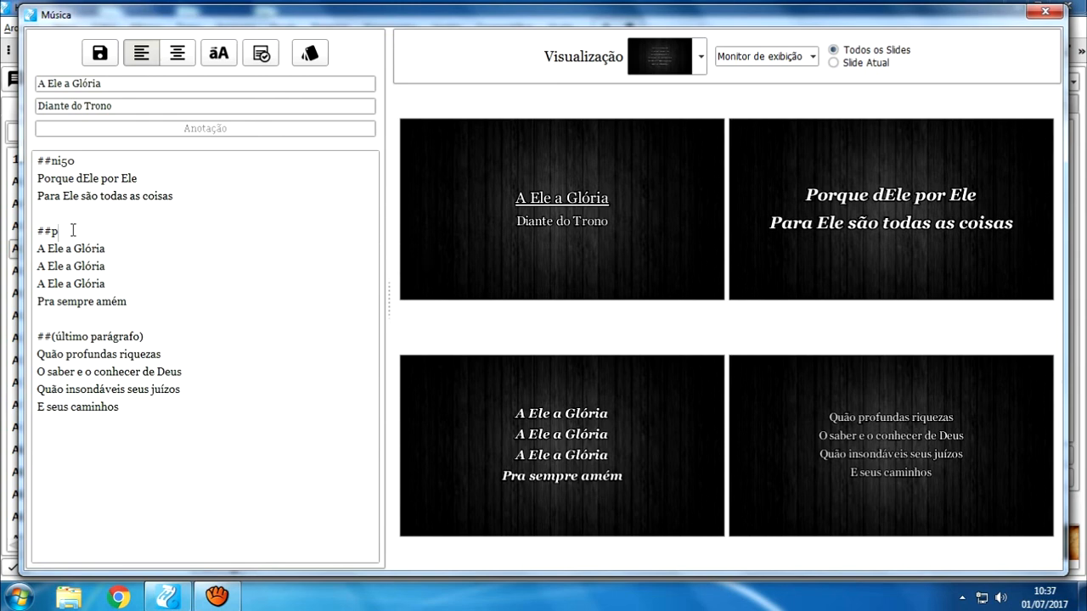
left_click(325, 53)
key("Tab")
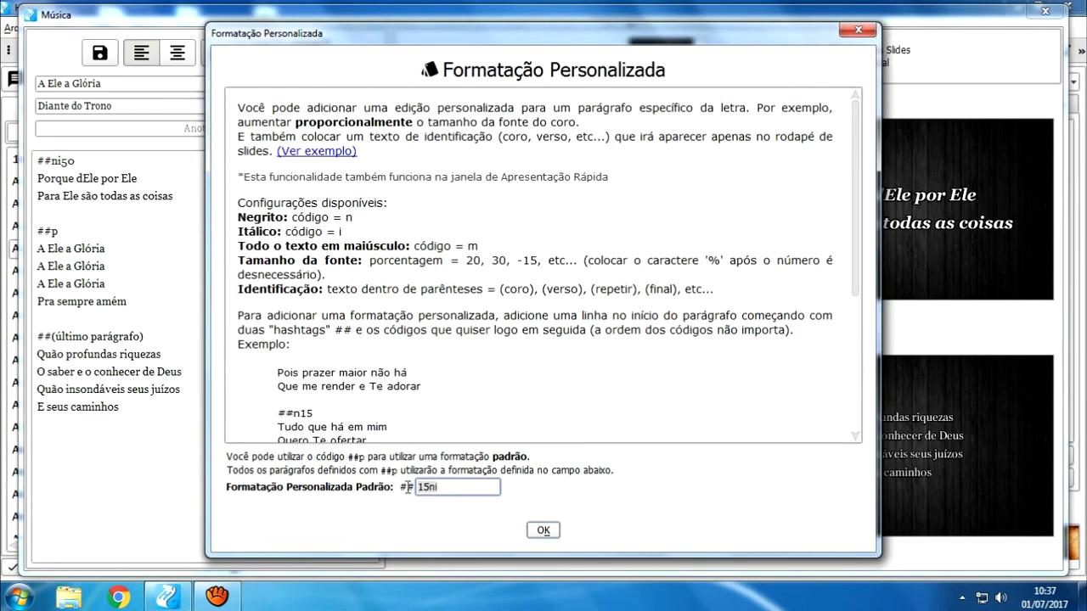